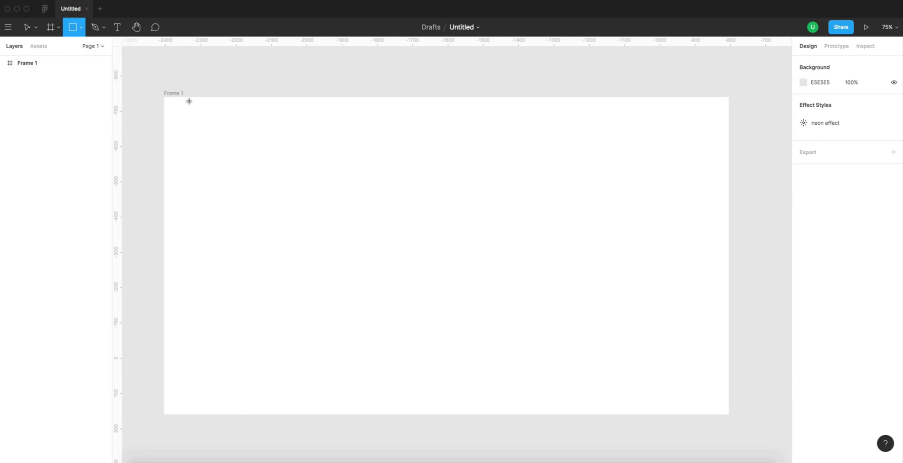
Step: Draw a rectangle about 1593 × 900 covering the frame and change its fill to a linear gradient
{"action": "mouse_move", "coordinate": [164, 97]}
{"action": "left_mouse_down"}
{"action": "mouse_move", "coordinate": [354, 276]}
{"action": "mouse_move", "coordinate": [716, 392]}
{"action": "mouse_move", "coordinate": [726, 415]}
{"action": "left_mouse_up"}
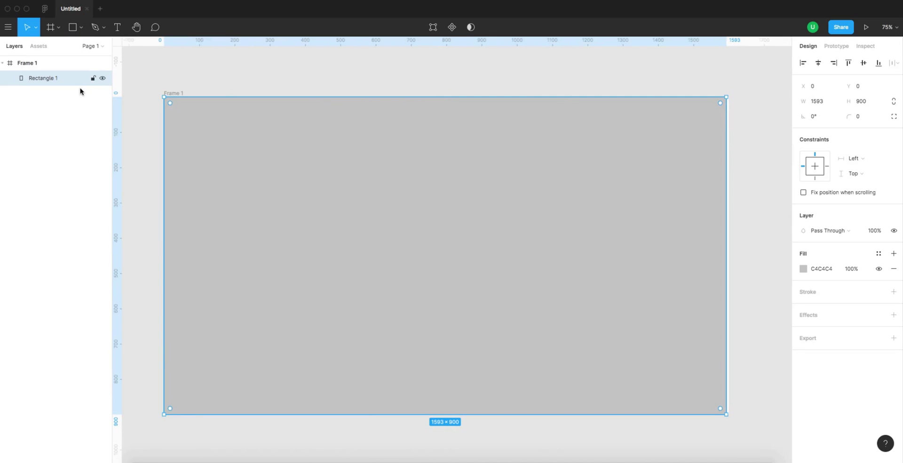
{"action": "left_click", "coordinate": [803, 268]}
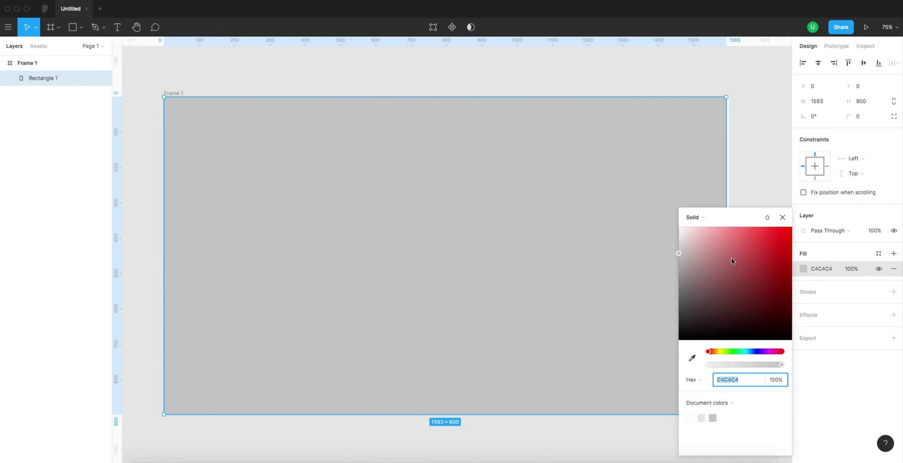
{"action": "left_click", "coordinate": [699, 218]}
{"action": "left_click", "coordinate": [706, 228]}
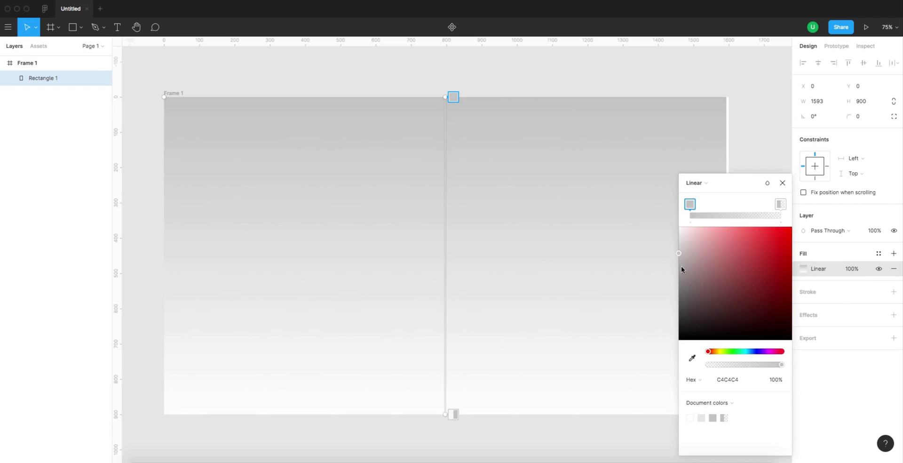
Step: Set the gradient's start stop to dark navy 030B1F and its end stop to a slightly lighter navy at 100% opacity
{"action": "left_click_drag", "start_coordinate": [708, 351], "coordinate": [753, 351]}
{"action": "left_click_drag", "start_coordinate": [678, 254], "coordinate": [776, 325]}
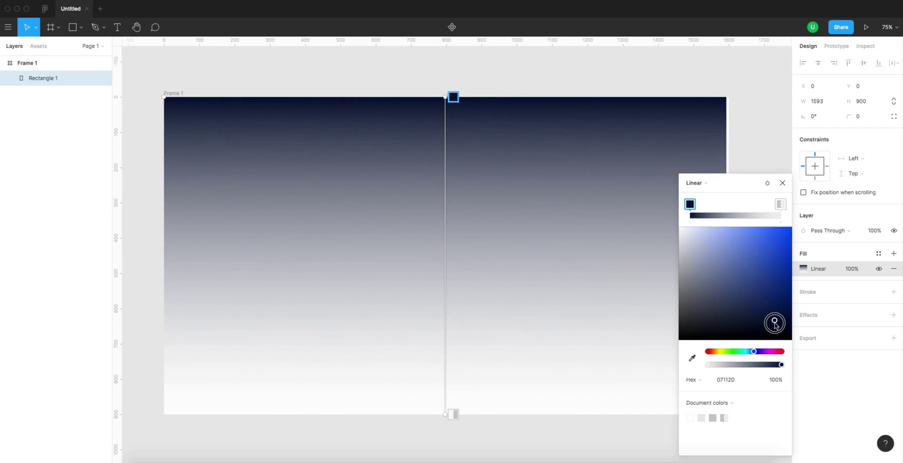
{"action": "left_click", "coordinate": [780, 204]}
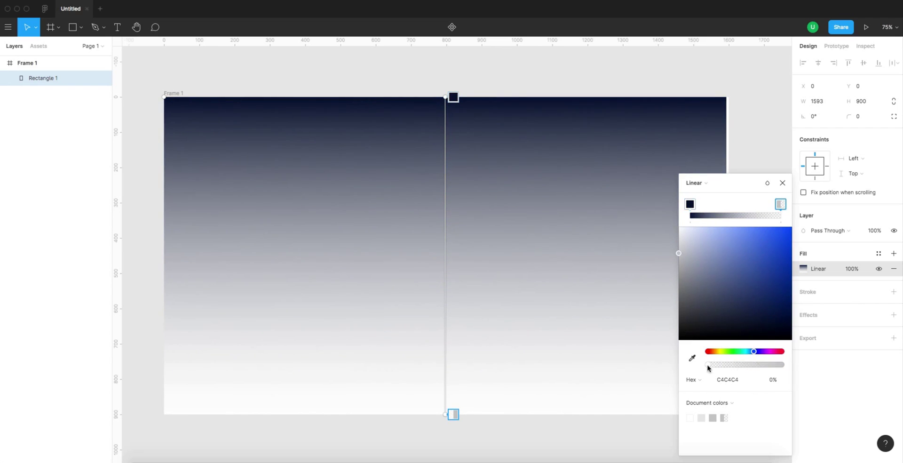
{"action": "left_click_drag", "start_coordinate": [708, 365], "coordinate": [791, 370]}
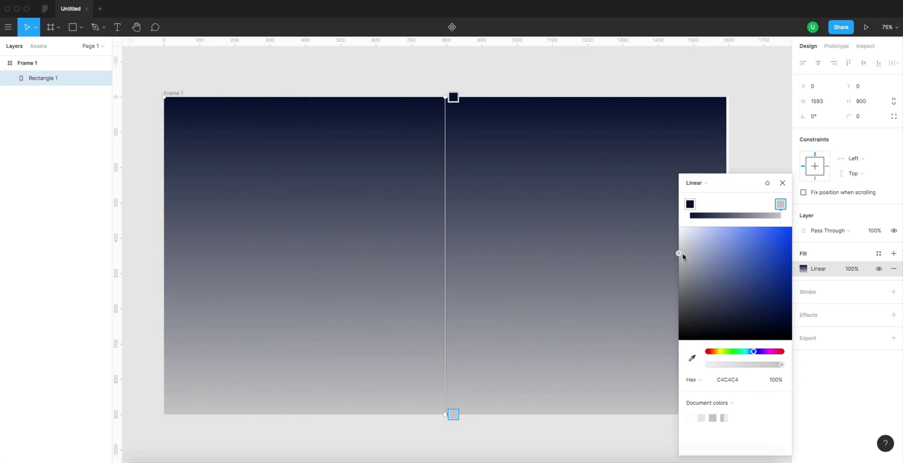
{"action": "left_click_drag", "start_coordinate": [679, 253], "coordinate": [764, 312]}
{"action": "left_click", "coordinate": [690, 203]}
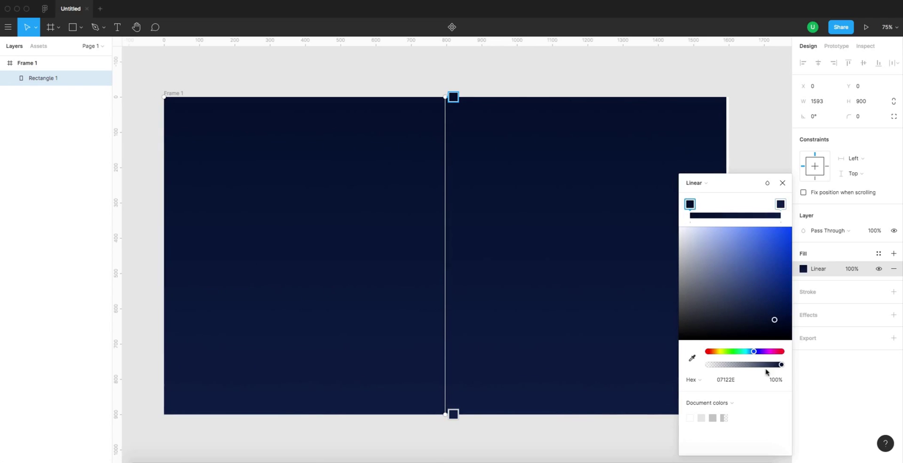
{"action": "left_click_drag", "start_coordinate": [776, 321], "coordinate": [781, 329]}
Step: Run the gradient diagonally from the rectangle's upper-left to its lower-right corner and add three intermediate colour stops along it
{"action": "left_click_drag", "start_coordinate": [444, 415], "coordinate": [728, 422]}
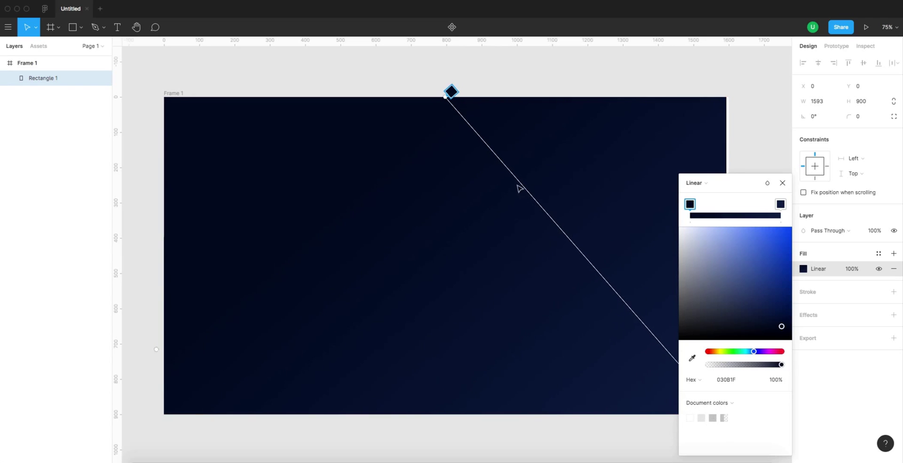
{"action": "left_click_drag", "start_coordinate": [444, 97], "coordinate": [151, 100]}
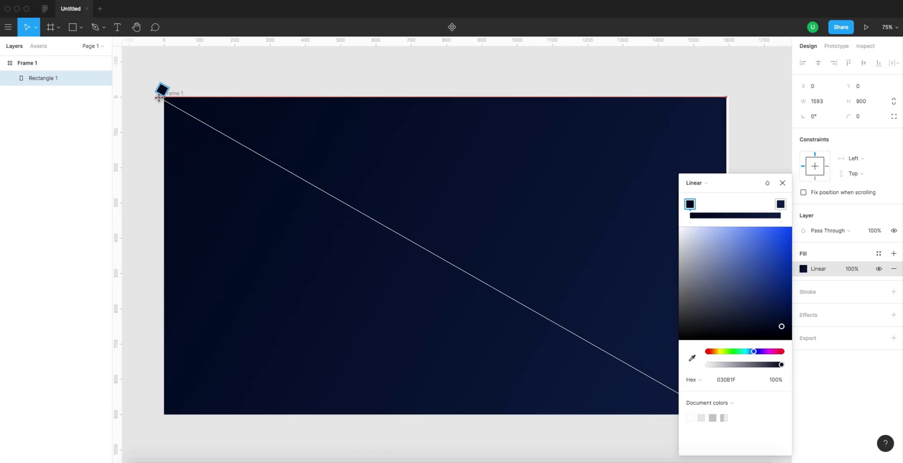
{"action": "left_click", "coordinate": [309, 183]}
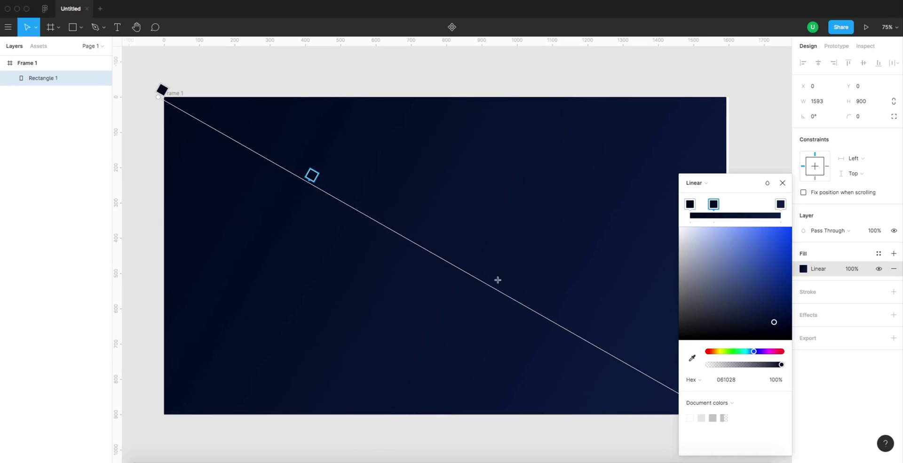
{"action": "left_click", "coordinate": [574, 331]}
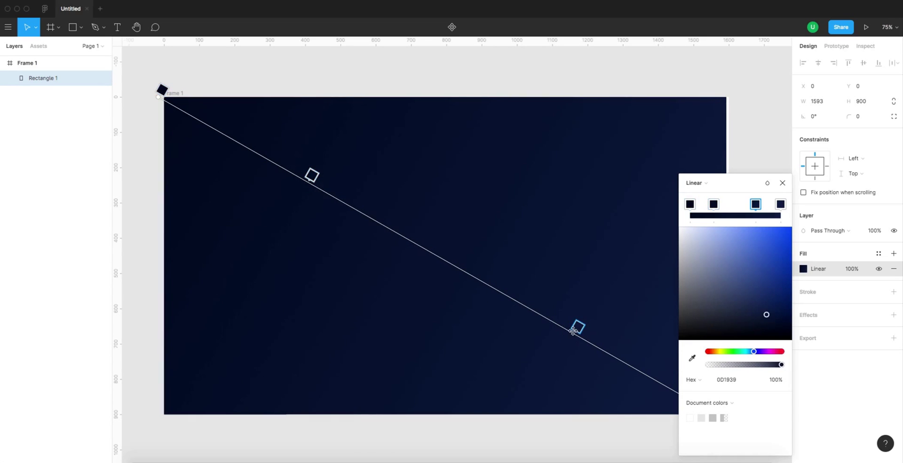
{"action": "left_click", "coordinate": [463, 266]}
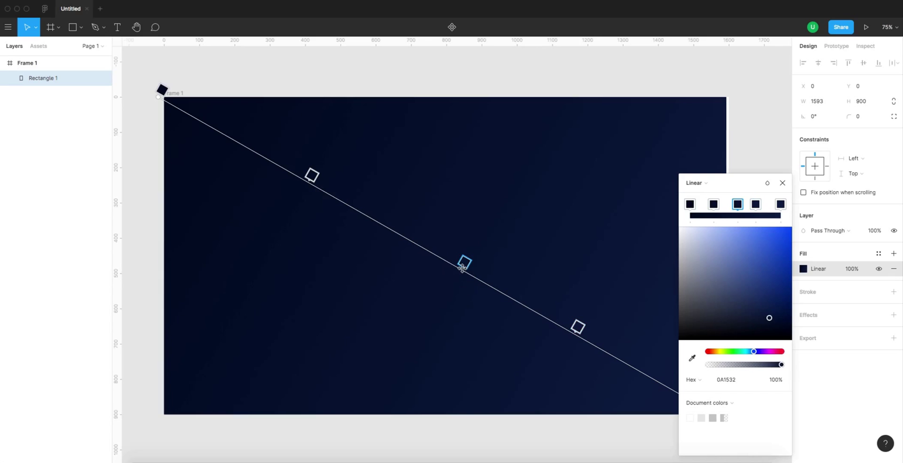
{"action": "left_click", "coordinate": [782, 183]}
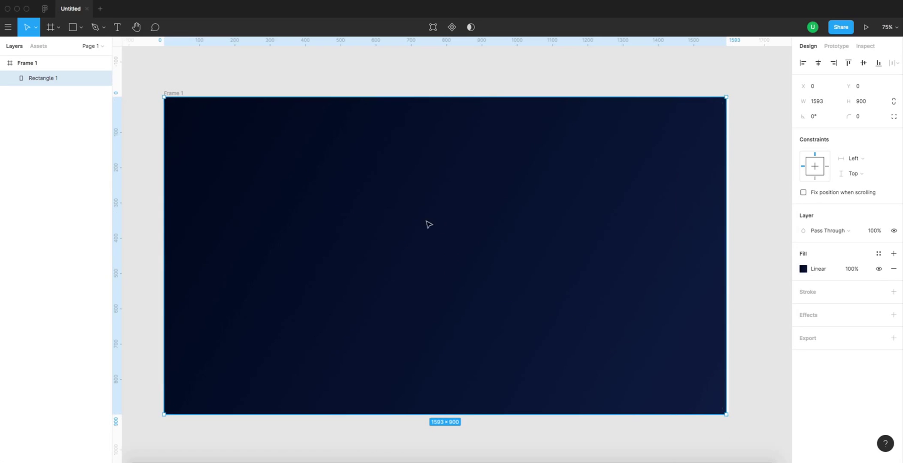
{"action": "left_click", "coordinate": [439, 211]}
Step: Draw a second rectangle about 378 × 590 over the background and centre it horizontally and vertically in the frame
{"action": "scroll", "coordinate": [441, 213], "scroll_direction": "down", "scroll_amount": 1}
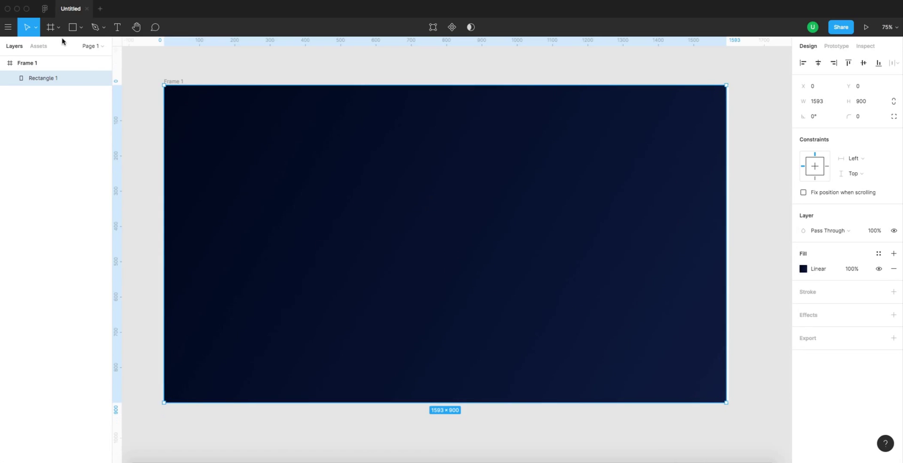
{"action": "key", "text": "r"}
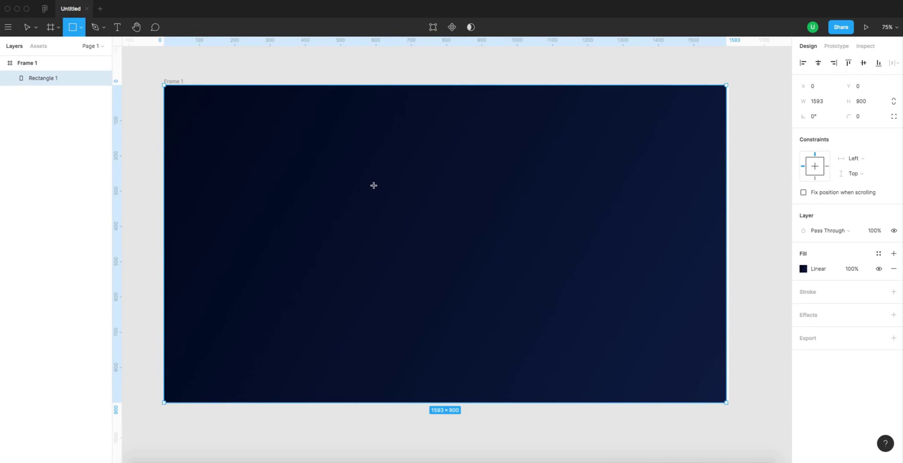
{"action": "left_click_drag", "start_coordinate": [348, 143], "coordinate": [522, 351]}
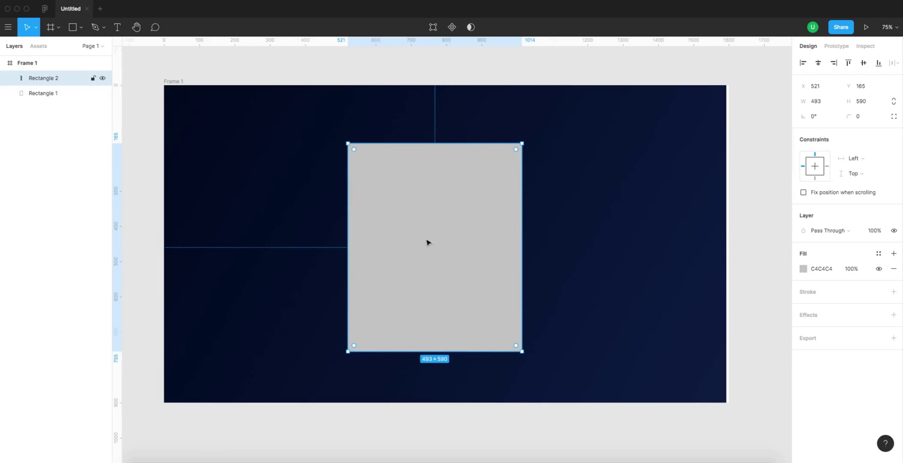
{"action": "left_click_drag", "start_coordinate": [521, 277], "coordinate": [475, 275]}
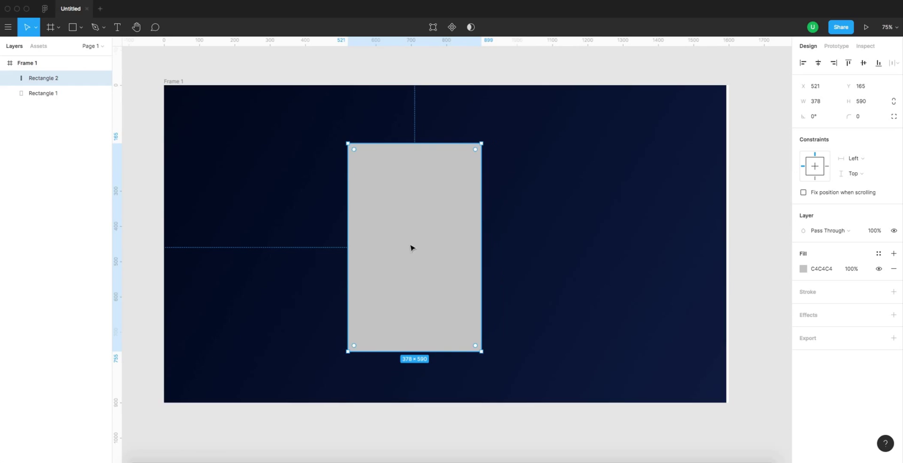
{"action": "left_click", "coordinate": [818, 63]}
{"action": "left_click", "coordinate": [864, 63]}
{"action": "left_click", "coordinate": [460, 186]}
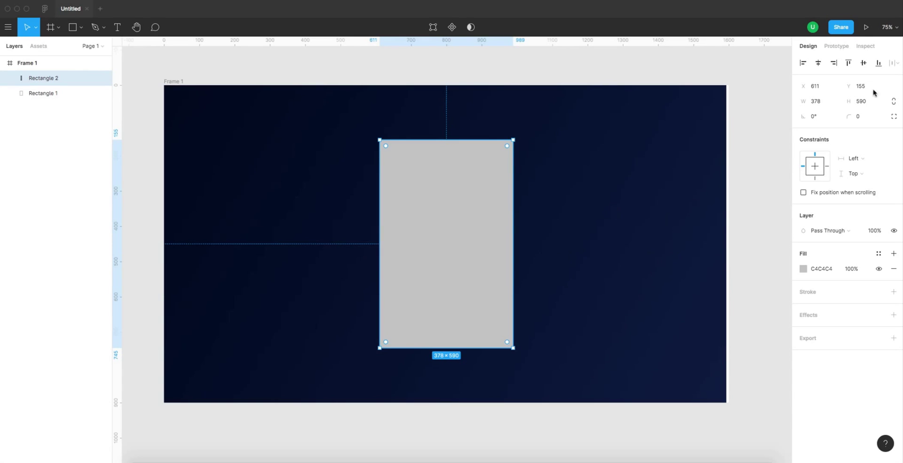
Step: Try corner radii of 120, 116, 104 and 50 on the centred rectangle
{"action": "left_click", "coordinate": [861, 117]}
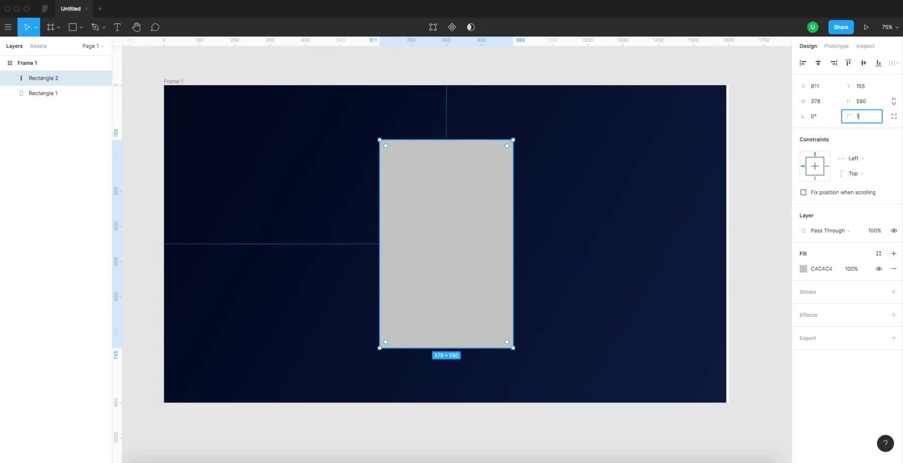
{"action": "type", "text": "120"}
{"action": "key", "text": "Return"}
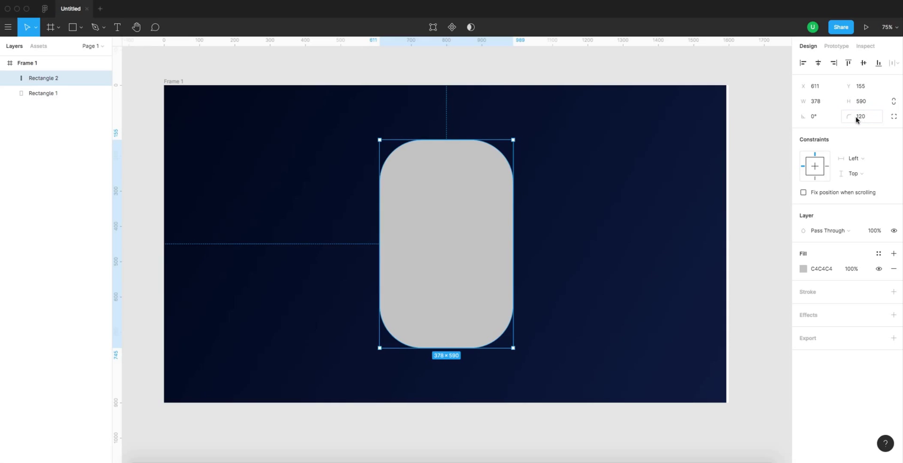
{"action": "left_click_drag", "start_coordinate": [852, 117], "coordinate": [822, 118]}
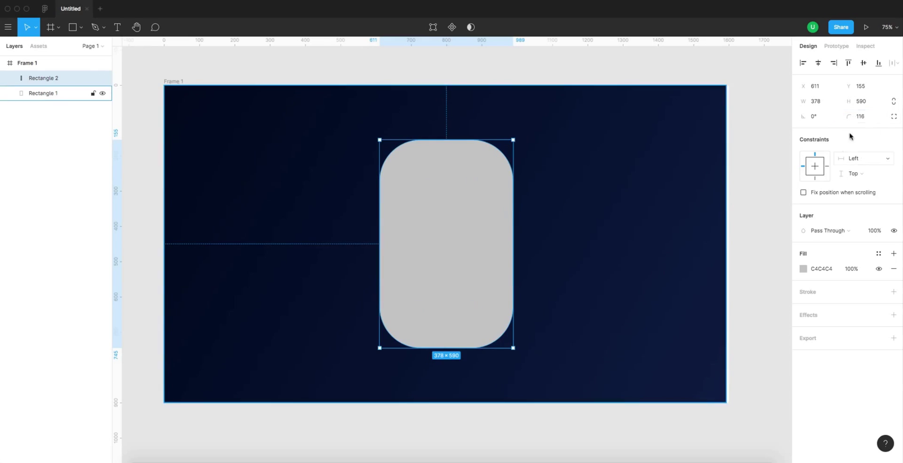
{"action": "left_click", "coordinate": [864, 117]}
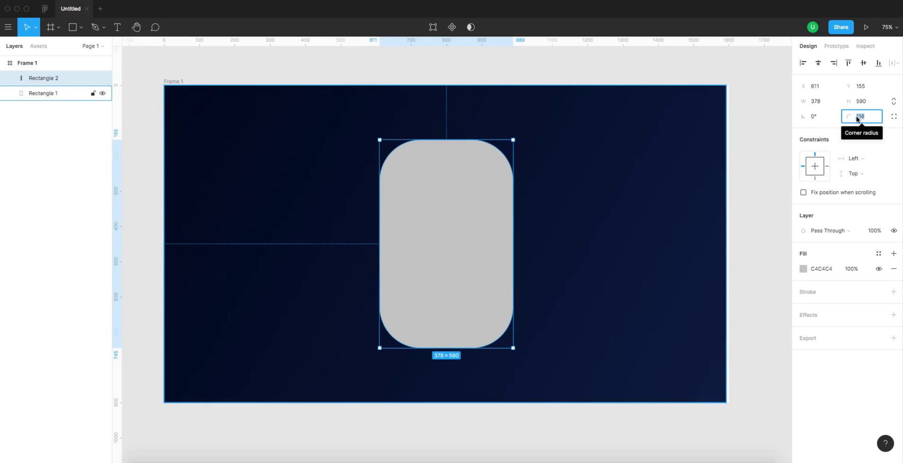
{"action": "left_click_drag", "start_coordinate": [847, 119], "coordinate": [736, 121]}
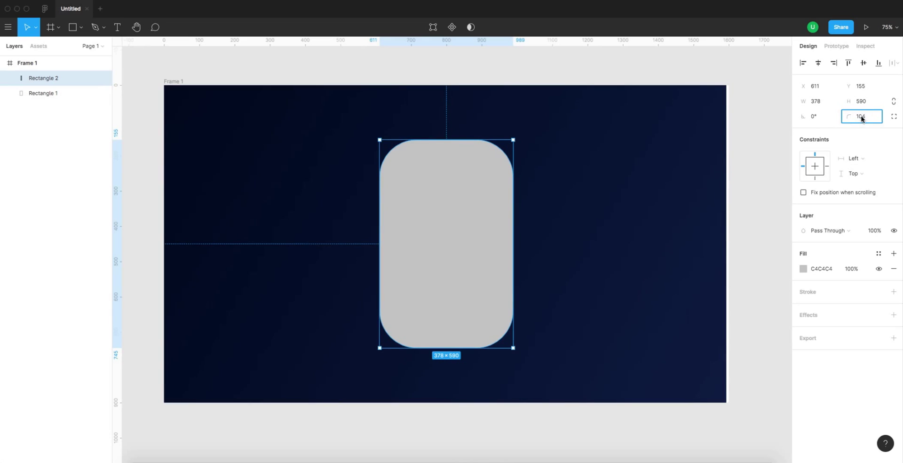
{"action": "type", "text": "50"}
{"action": "key", "text": "Return"}
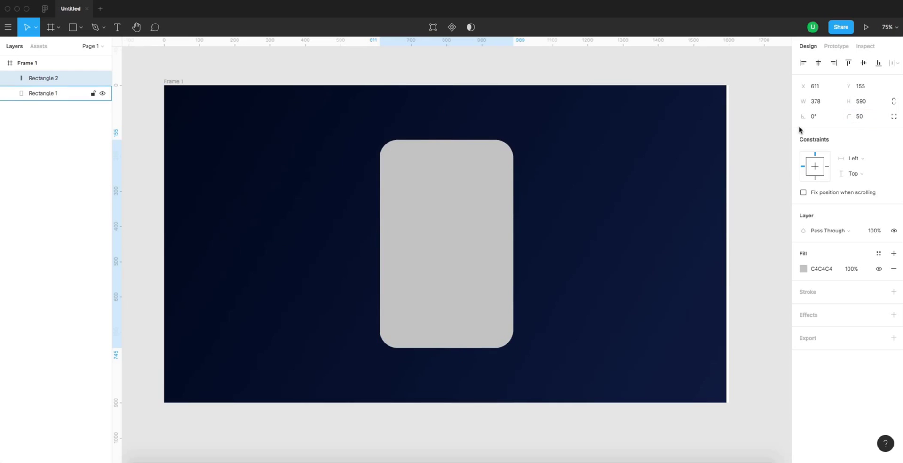
Step: Set the centred rectangle's corner radius to 70
{"action": "left_click", "coordinate": [862, 120]}
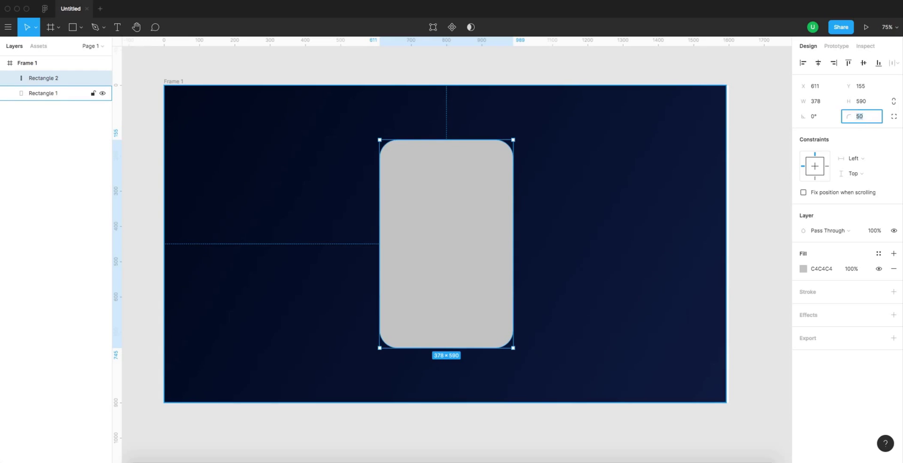
{"action": "type", "text": "70"}
{"action": "key", "text": "Return"}
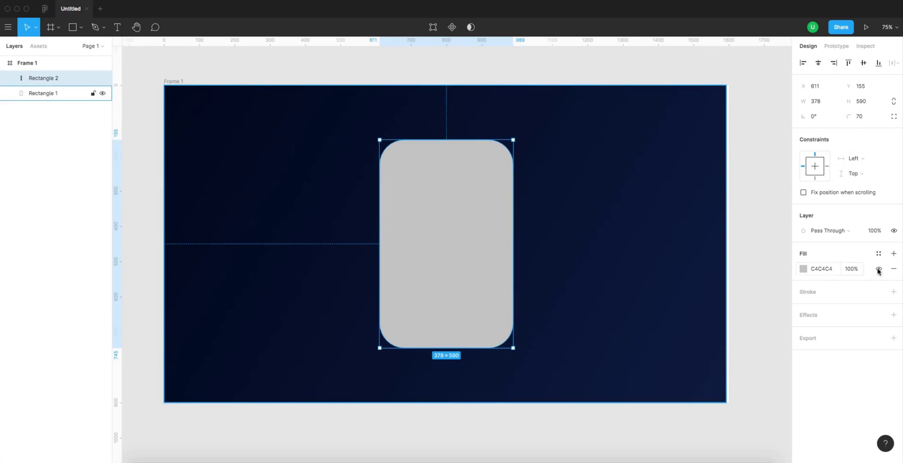
Step: Change the rounded rectangle's fill to white FFFFFF and set the fill opacity to 1%
{"action": "left_click", "coordinate": [803, 271]}
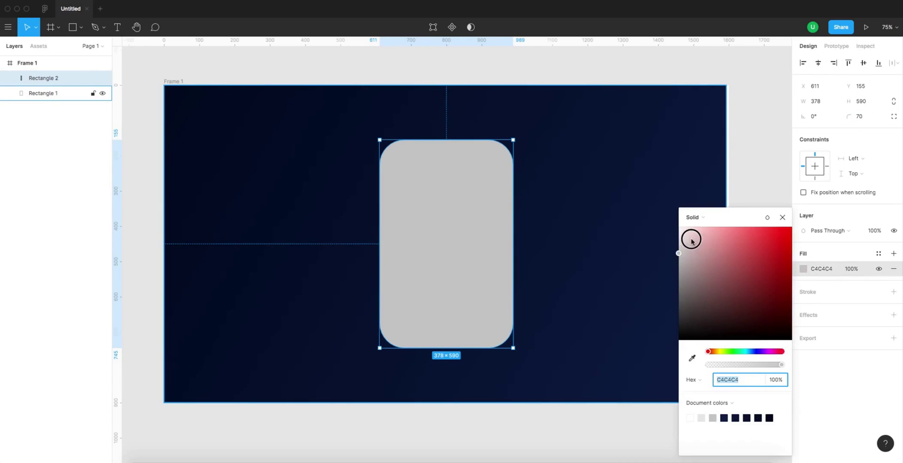
{"action": "left_click_drag", "start_coordinate": [690, 238], "coordinate": [677, 226]}
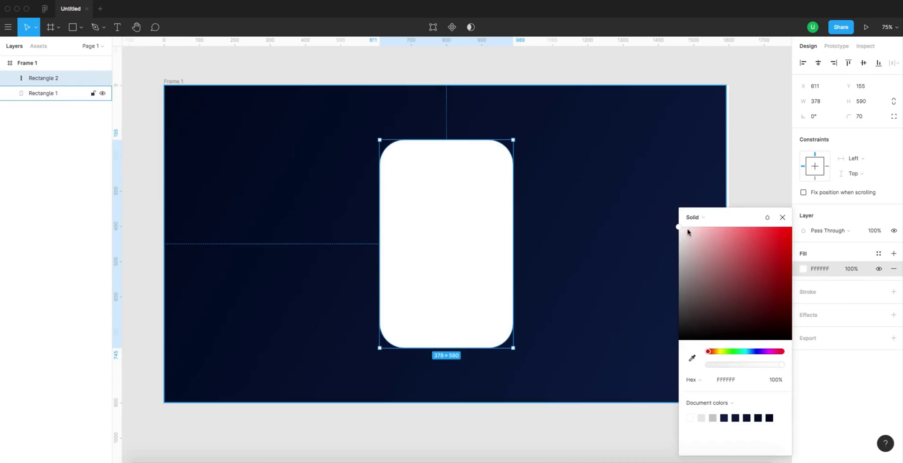
{"action": "left_click", "coordinate": [781, 218]}
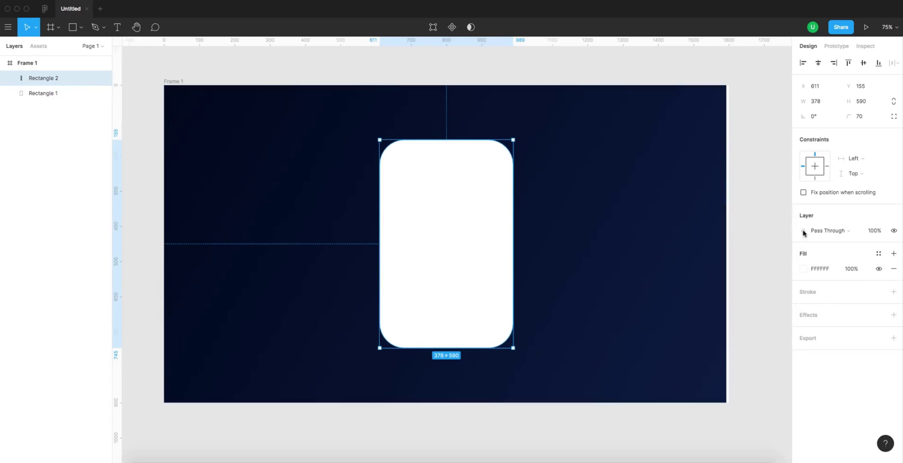
{"action": "left_click", "coordinate": [852, 270]}
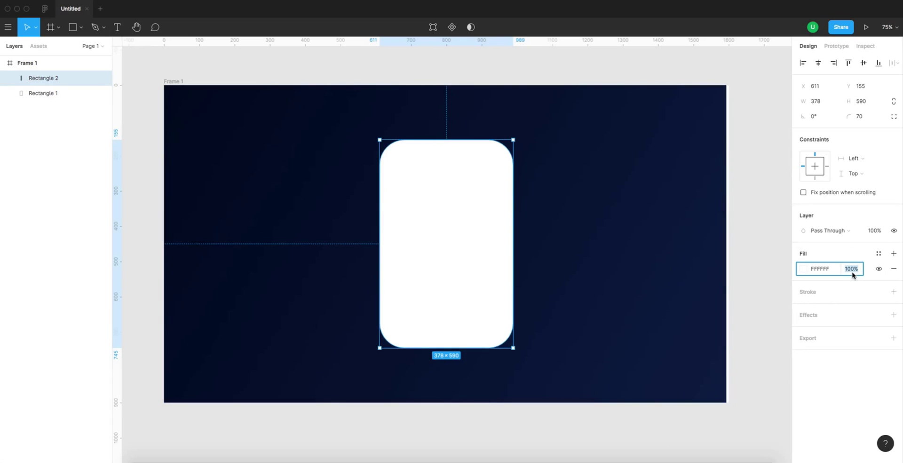
{"action": "type", "text": "0"}
{"action": "key", "text": "Return"}
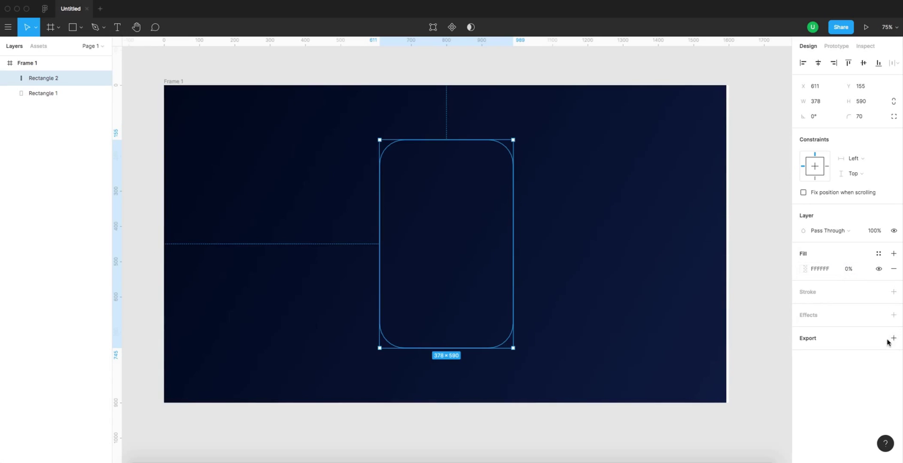
{"action": "left_click", "coordinate": [856, 272]}
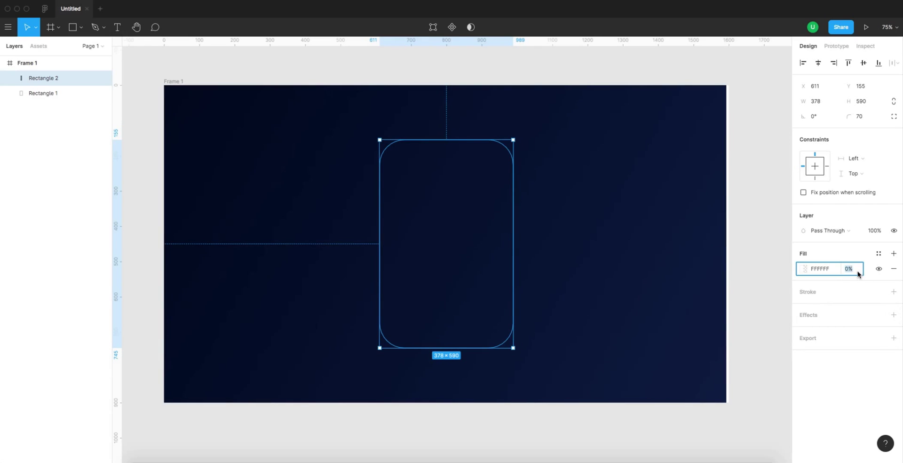
{"action": "key", "text": "Up"}
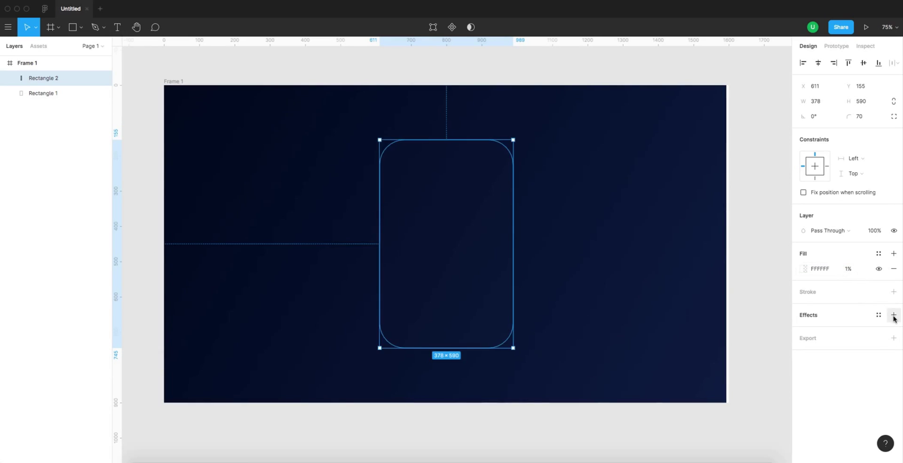
Step: Add a background blur effect to the rounded rectangle
{"action": "left_click", "coordinate": [893, 314]}
{"action": "left_click", "coordinate": [827, 330]}
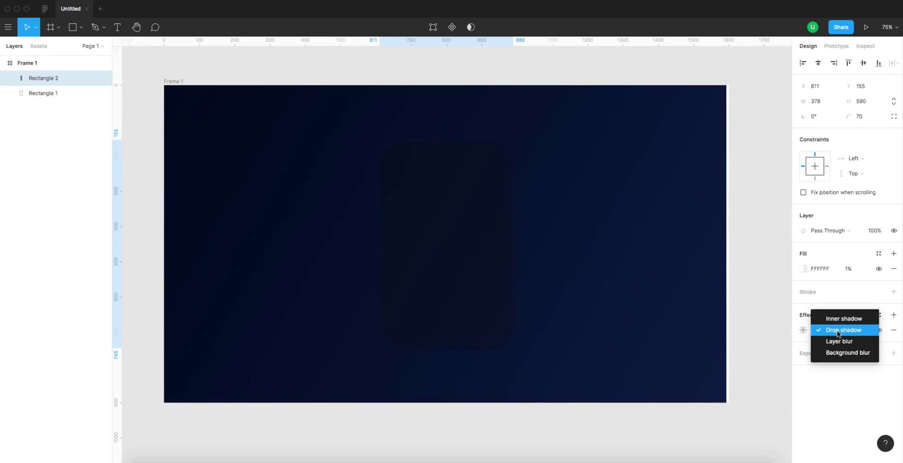
{"action": "left_click", "coordinate": [837, 353]}
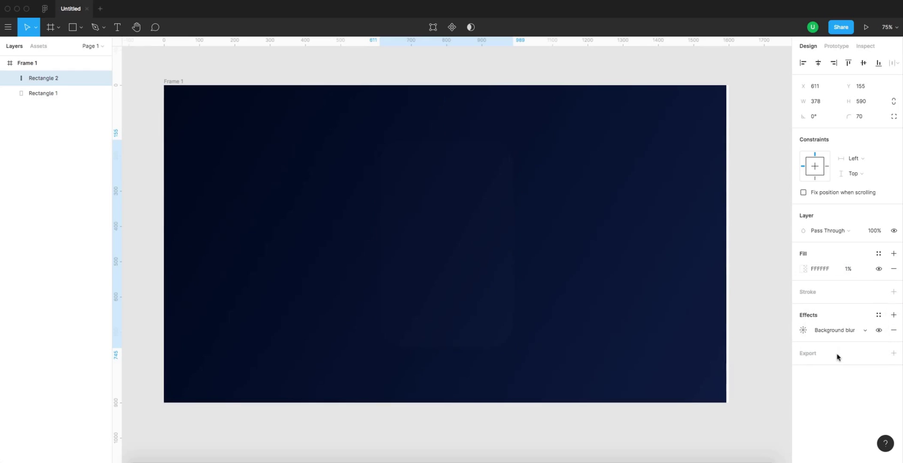
Step: Set the rounded rectangle's background blur to 100 and add an inner shadow effect to it
{"action": "left_click", "coordinate": [803, 329]}
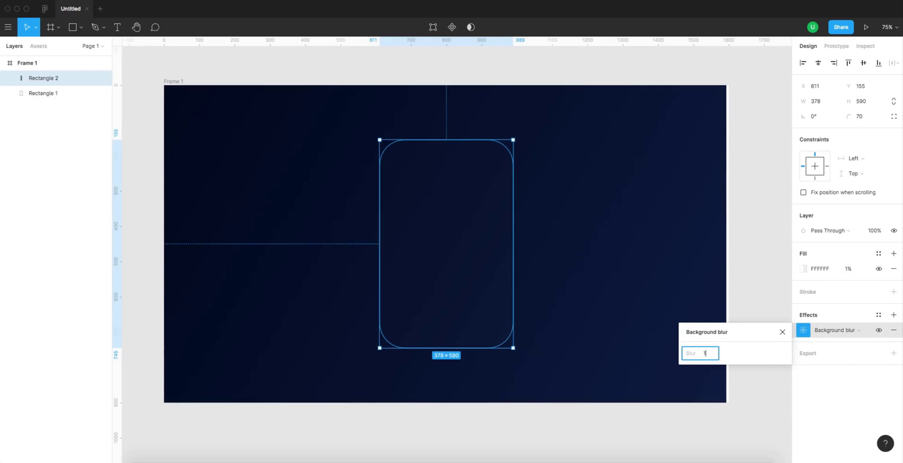
{"action": "key", "text": "Return"}
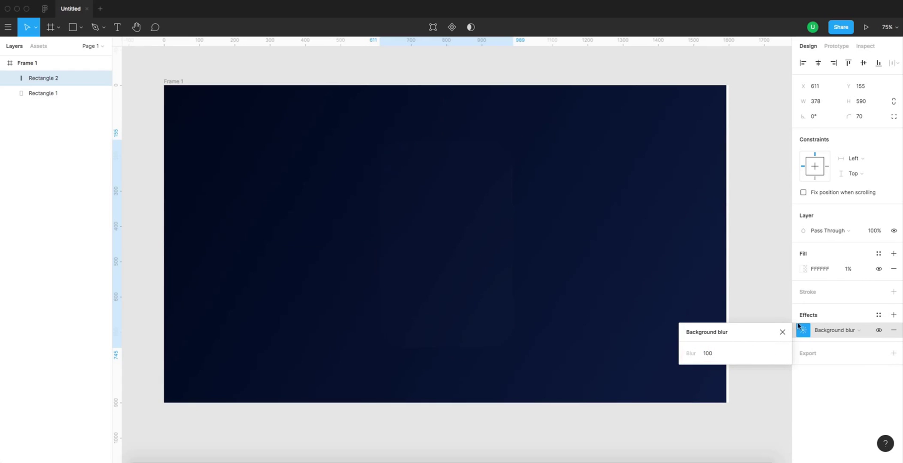
{"action": "left_click", "coordinate": [893, 315]}
{"action": "left_click", "coordinate": [841, 330]}
{"action": "left_click", "coordinate": [844, 319]}
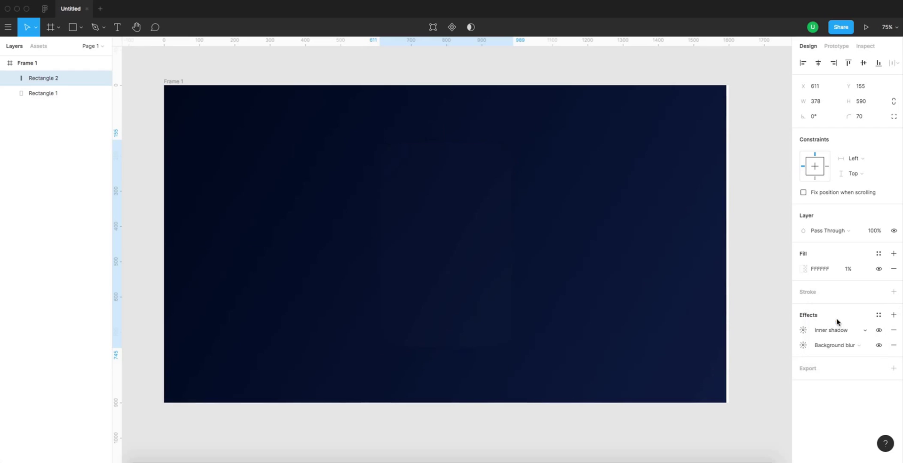
Step: Set the inner shadow's Y offset to 1 and its blur to 0
{"action": "left_click", "coordinate": [803, 329]}
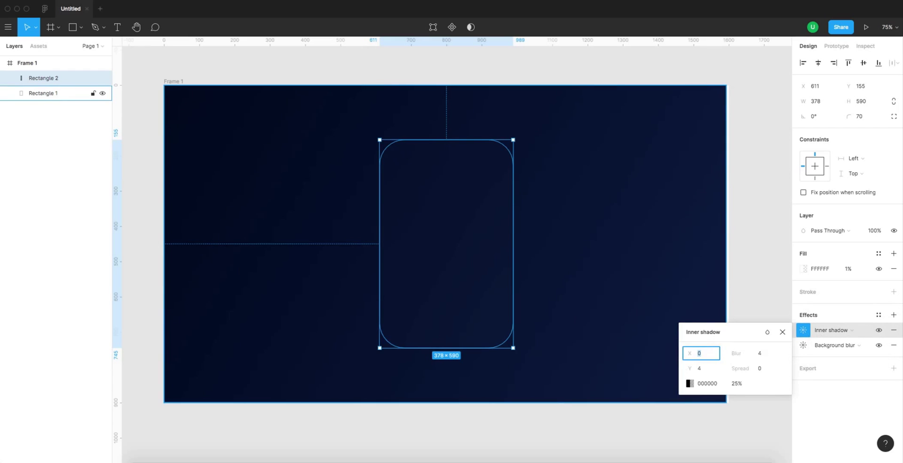
{"action": "key", "text": "super+Tab"}
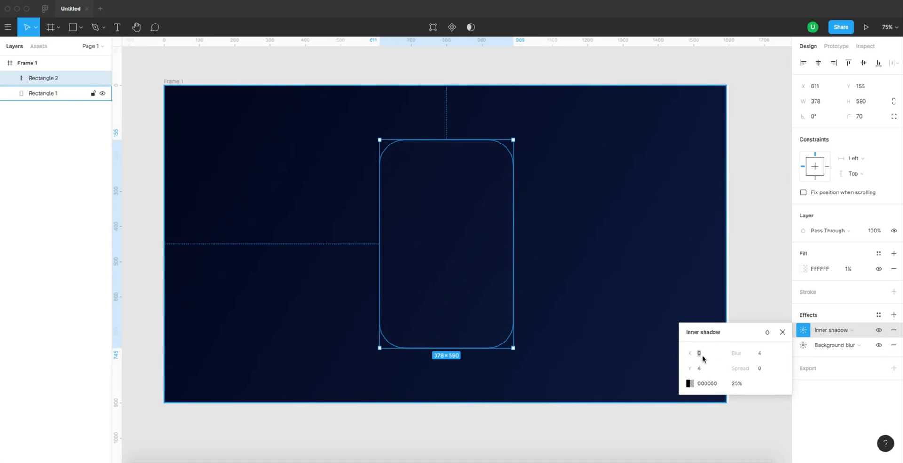
{"action": "left_click", "coordinate": [705, 370]}
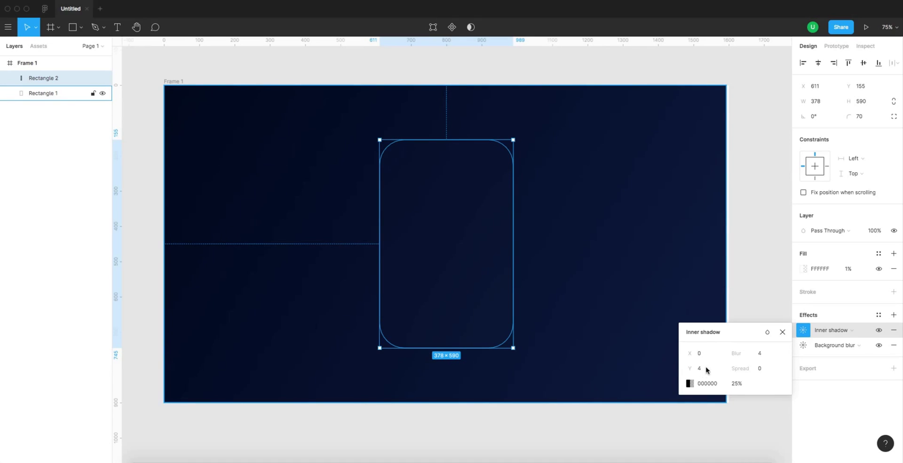
{"action": "left_click", "coordinate": [713, 373]}
{"action": "type", "text": "1"}
{"action": "left_click", "coordinate": [759, 354]}
{"action": "type", "text": "0"}
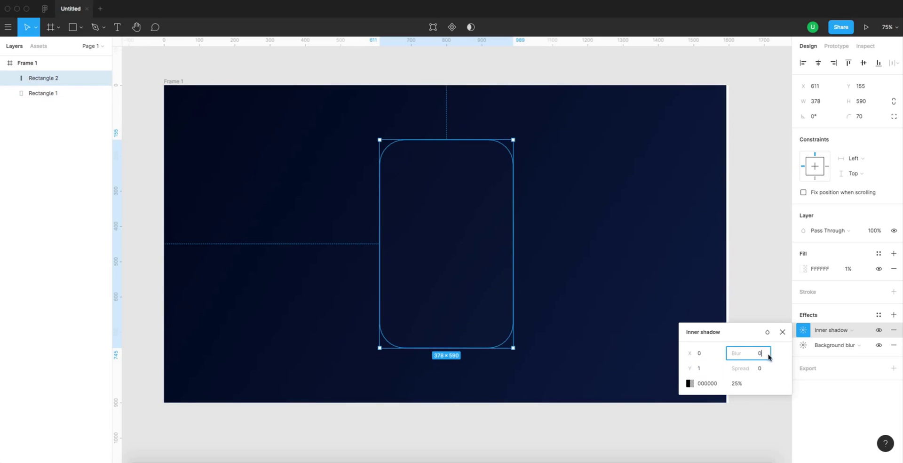
Step: Change the first inner shadow's colour to E3DEFF at 20% opacity
{"action": "left_click", "coordinate": [709, 384]}
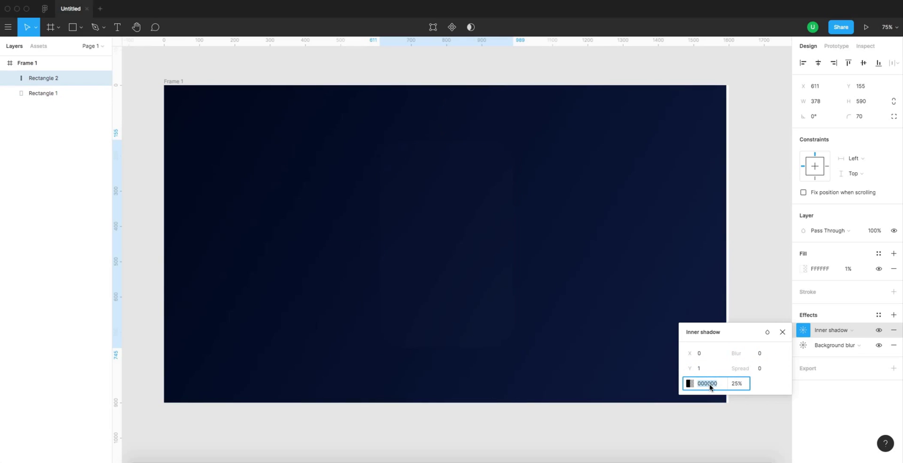
{"action": "type", "text": "e3deff"}
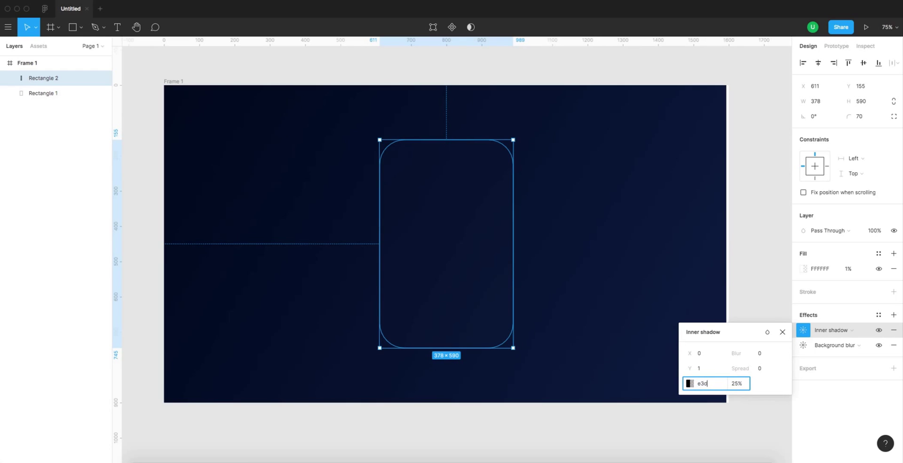
{"action": "left_click", "coordinate": [740, 387]}
{"action": "type", "text": "20"}
{"action": "key", "text": "Return"}
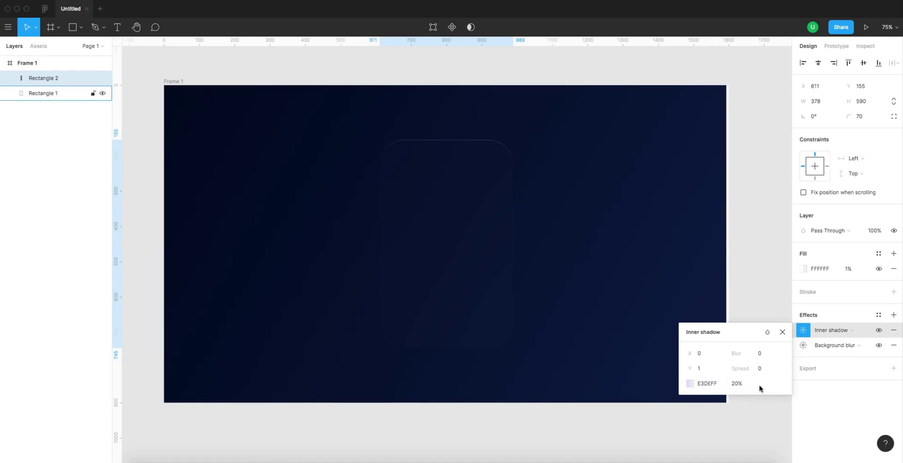
Step: Add a second inner shadow to the rounded rectangle with a blur of 18
{"action": "left_click", "coordinate": [893, 314]}
{"action": "left_click", "coordinate": [850, 329]}
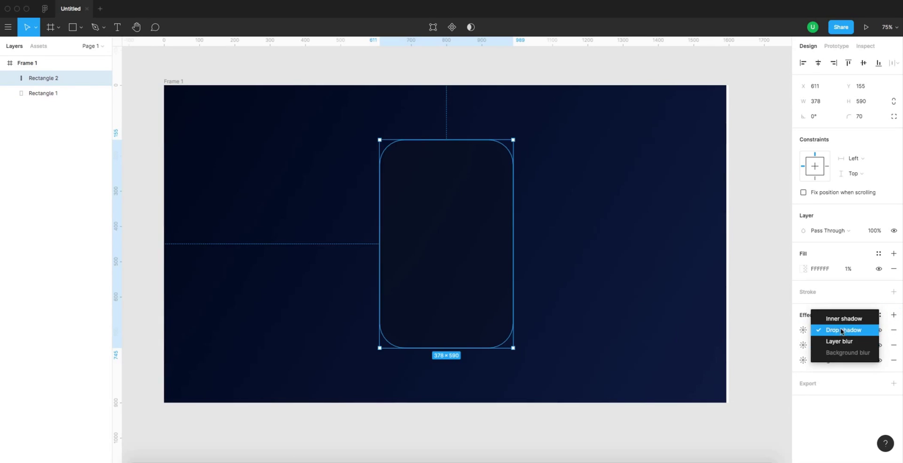
{"action": "left_click", "coordinate": [842, 319]}
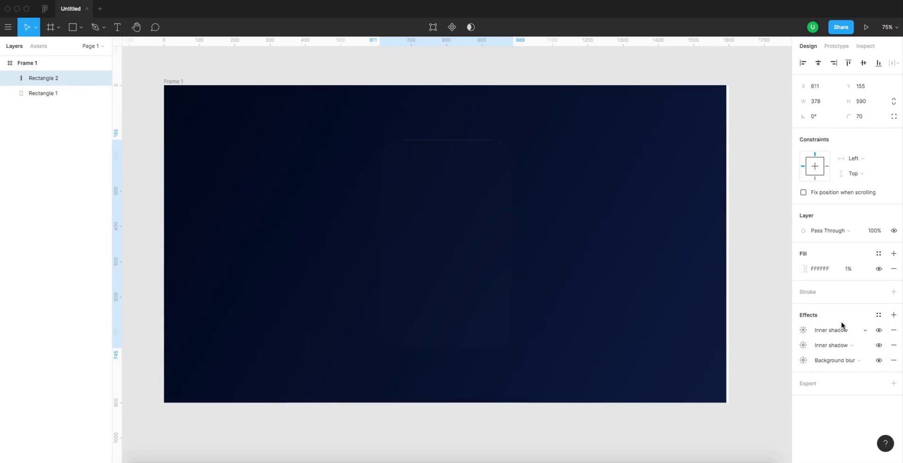
{"action": "left_click", "coordinate": [803, 330]}
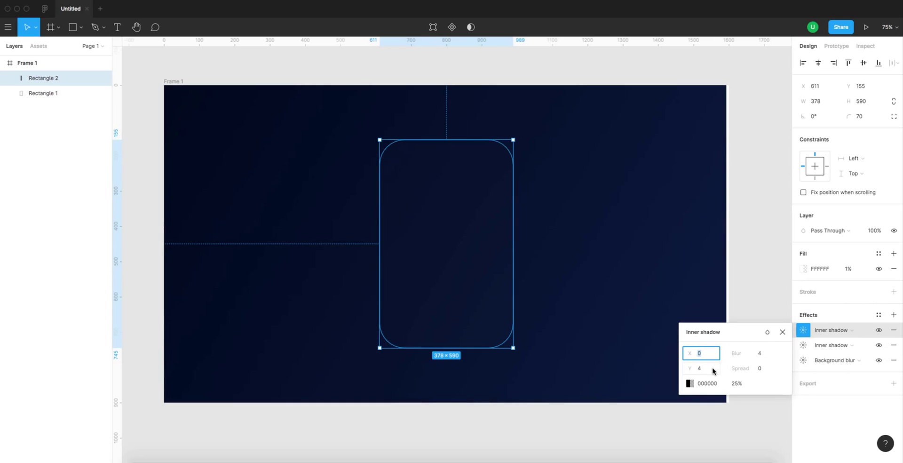
{"action": "left_click", "coordinate": [714, 369]}
{"action": "left_click", "coordinate": [762, 354]}
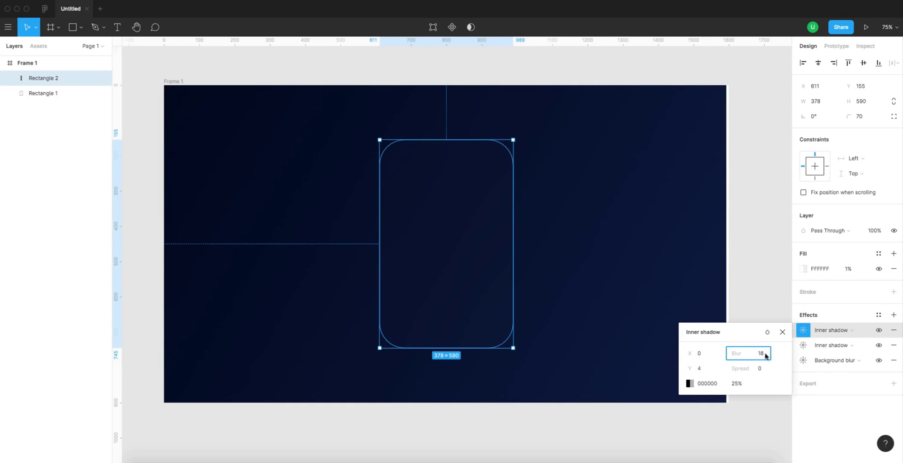
Step: Change the second inner shadow's colour to 9A92D2 at 30% opacity
{"action": "left_click", "coordinate": [709, 385]}
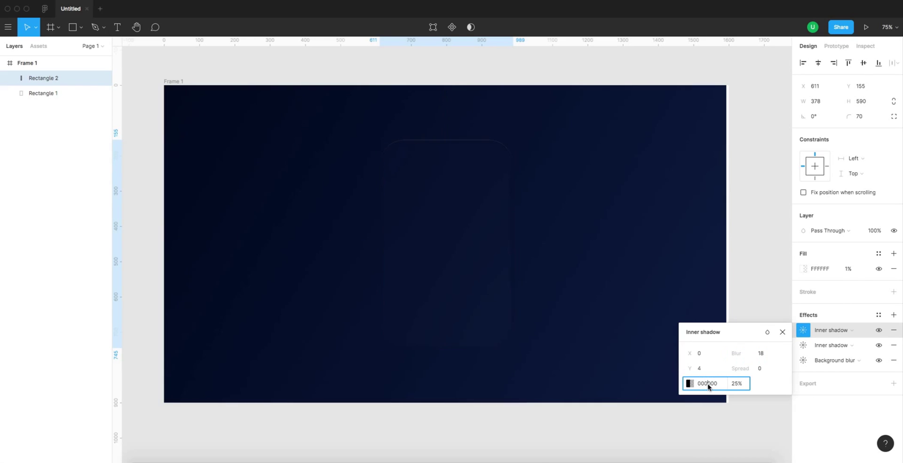
{"action": "type", "text": "9a92d2"}
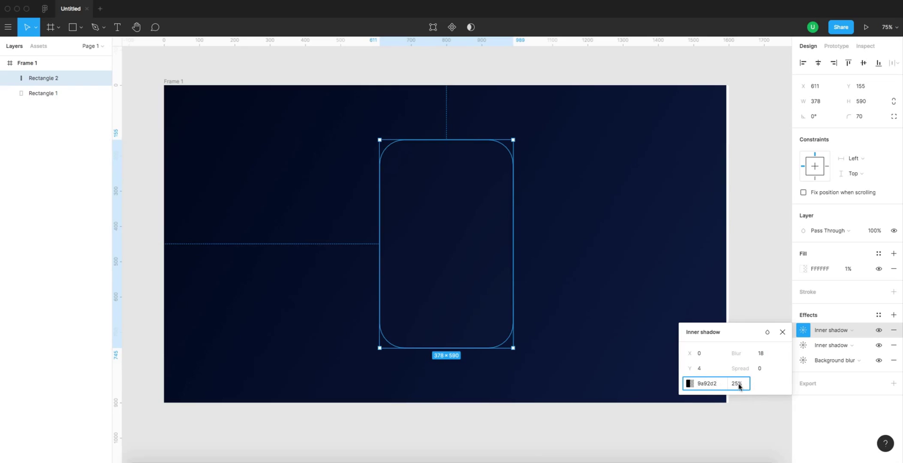
{"action": "left_click", "coordinate": [741, 384]}
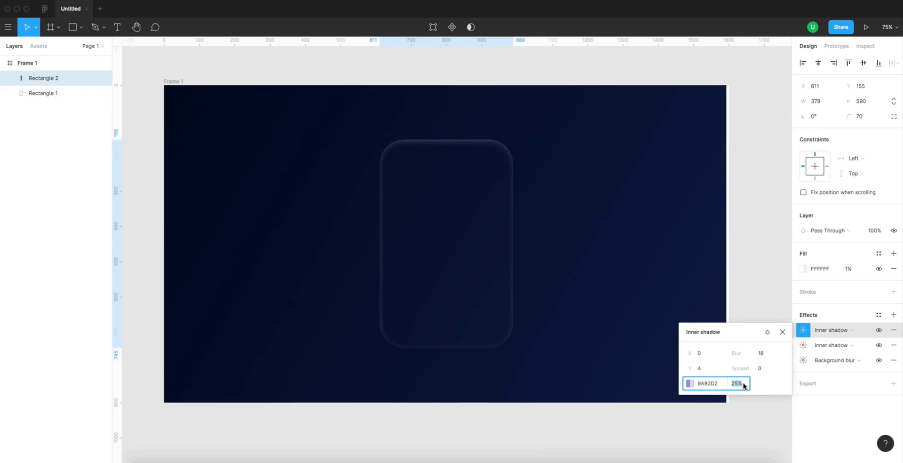
{"action": "type", "text": "30"}
{"action": "key", "text": "Return"}
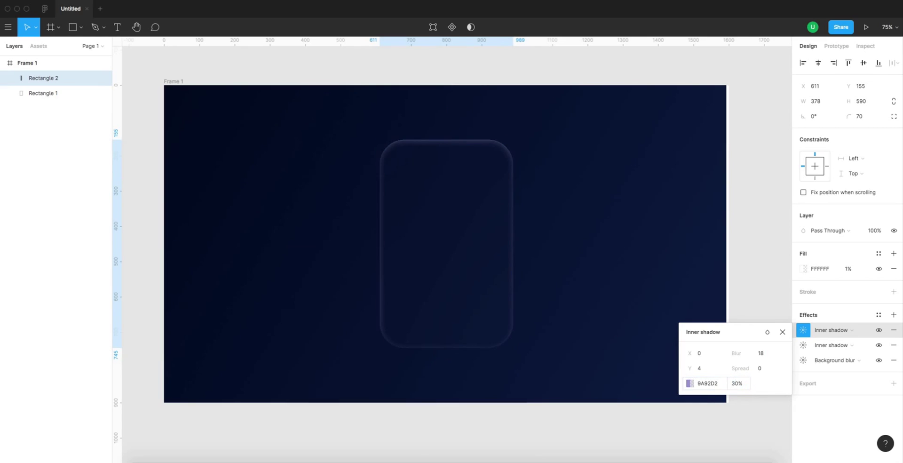
{"action": "left_click", "coordinate": [782, 332]}
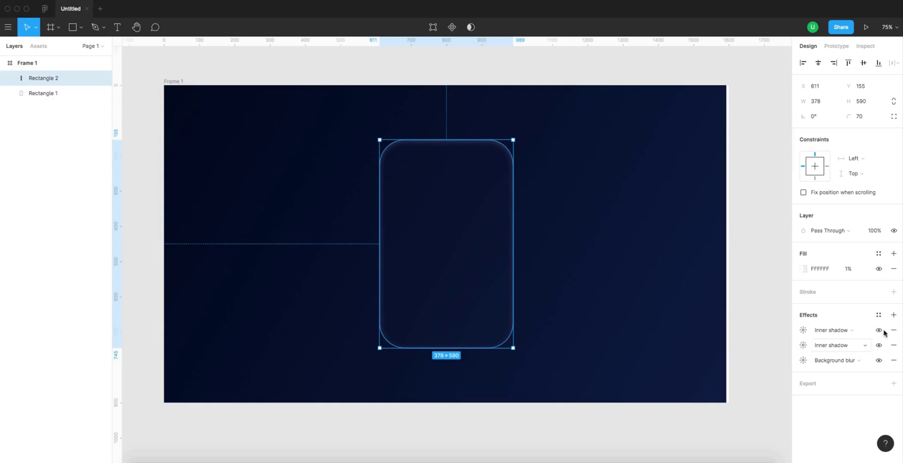
Step: Add a third inner shadow to the rounded rectangle with Y offset 98, blur 100 and spread -48
{"action": "left_click", "coordinate": [893, 314]}
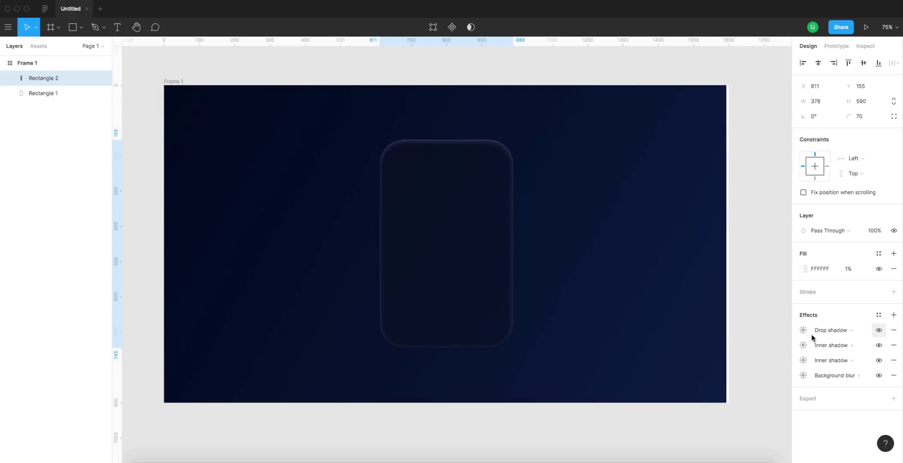
{"action": "left_click", "coordinate": [834, 330]}
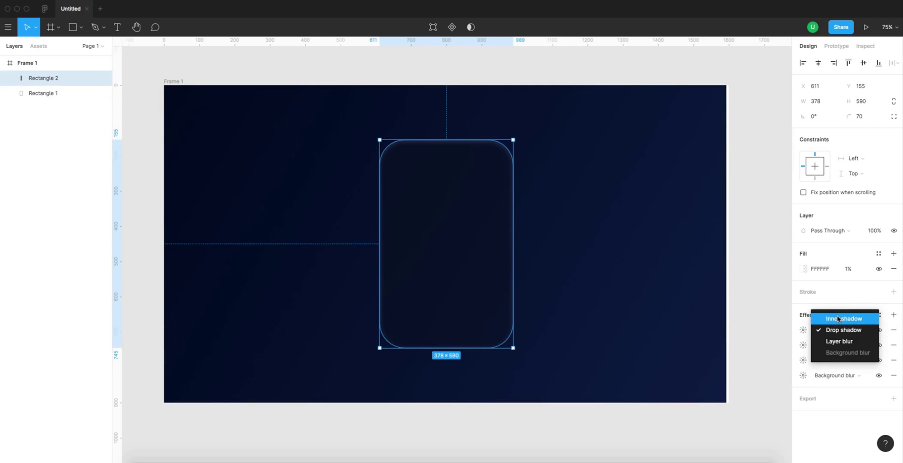
{"action": "left_click", "coordinate": [836, 319]}
{"action": "left_click", "coordinate": [803, 330]}
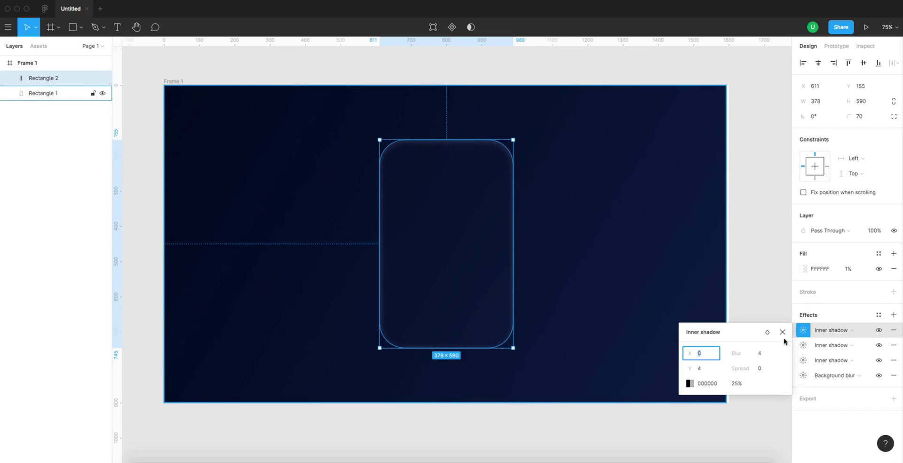
{"action": "left_click", "coordinate": [704, 370]}
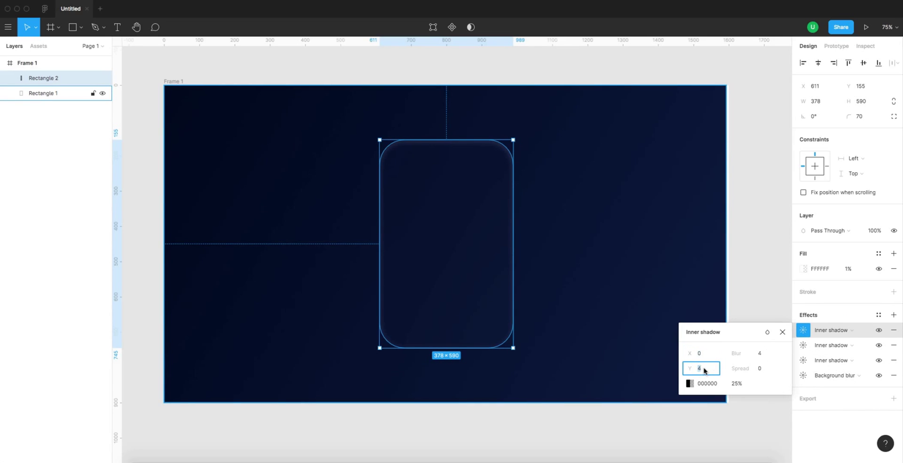
{"action": "left_click", "coordinate": [761, 353]}
{"action": "type", "text": "100"}
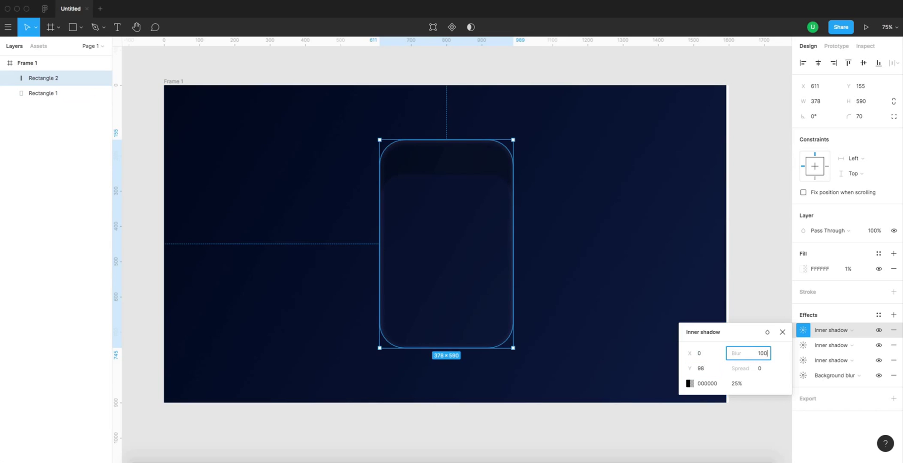
{"action": "left_click", "coordinate": [714, 371]}
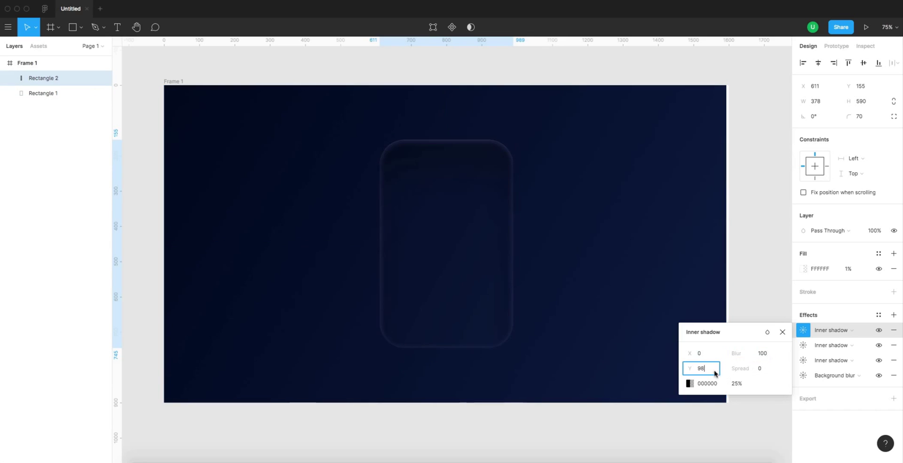
{"action": "left_click", "coordinate": [761, 370]}
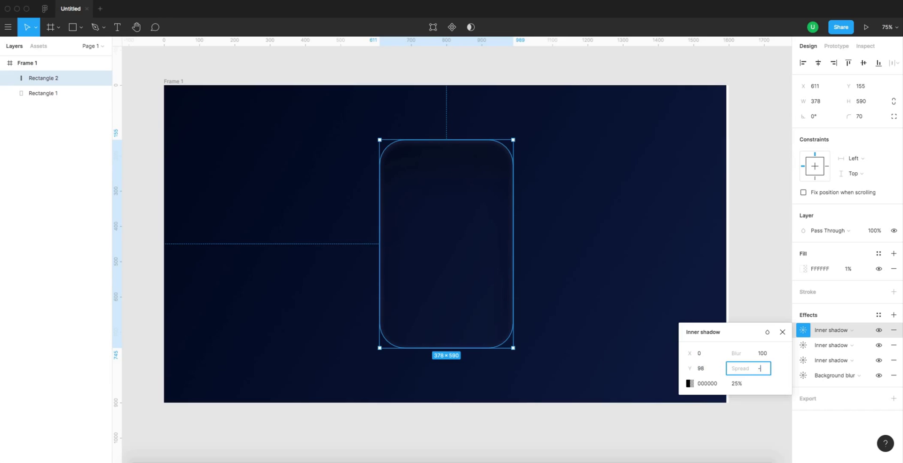
Step: Change the third inner shadow's colour to CAACFF at 30% opacity and deselect the rounded rectangle
{"action": "left_click", "coordinate": [705, 385]}
{"action": "type", "text": "caacff"}
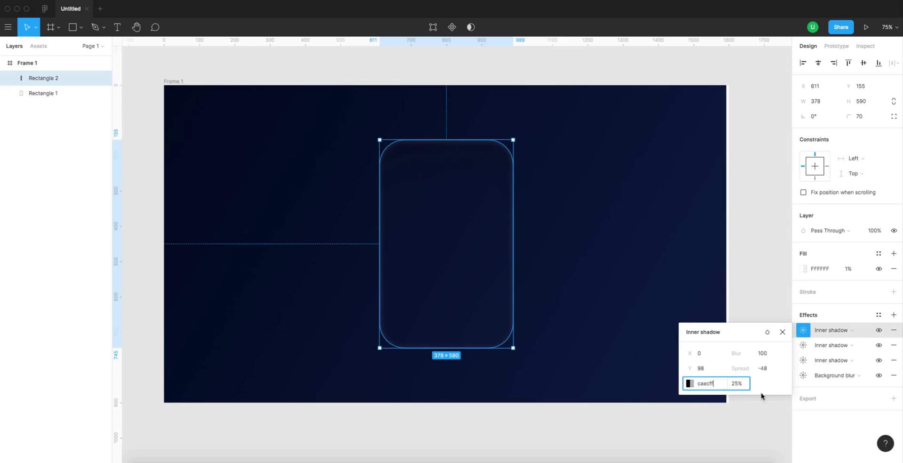
{"action": "left_click", "coordinate": [738, 383]}
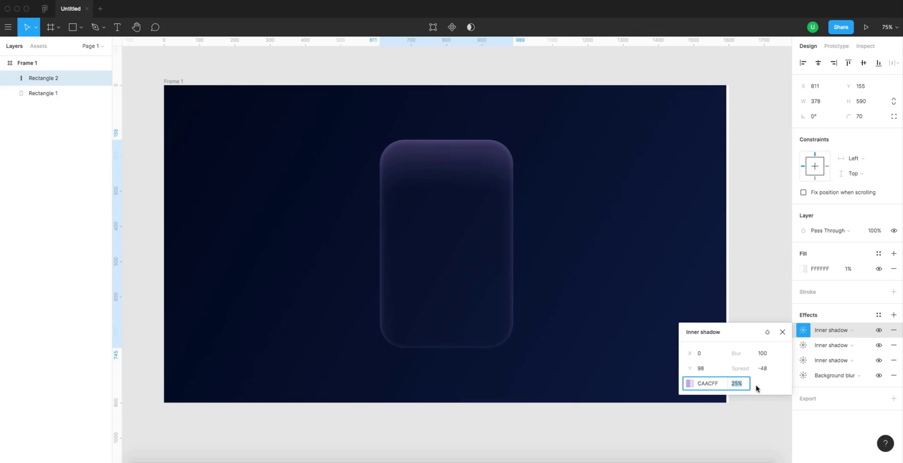
{"action": "type", "text": "30"}
{"action": "left_click", "coordinate": [782, 331]}
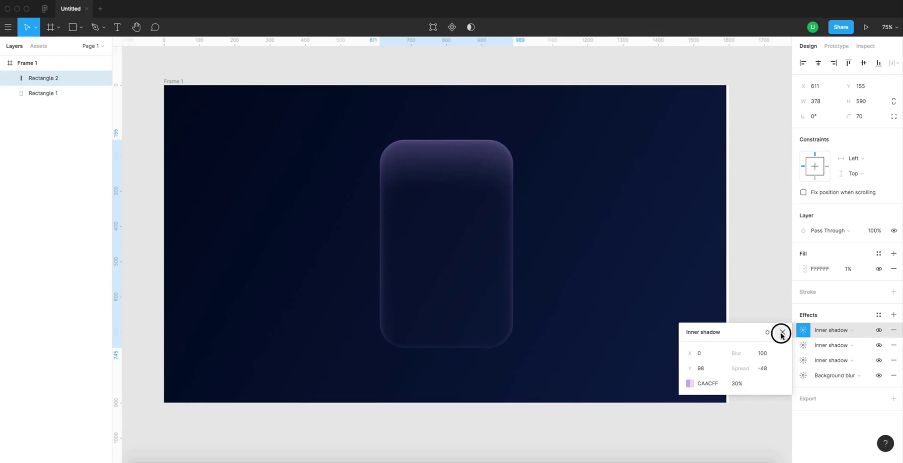
{"action": "key", "text": "Escape"}
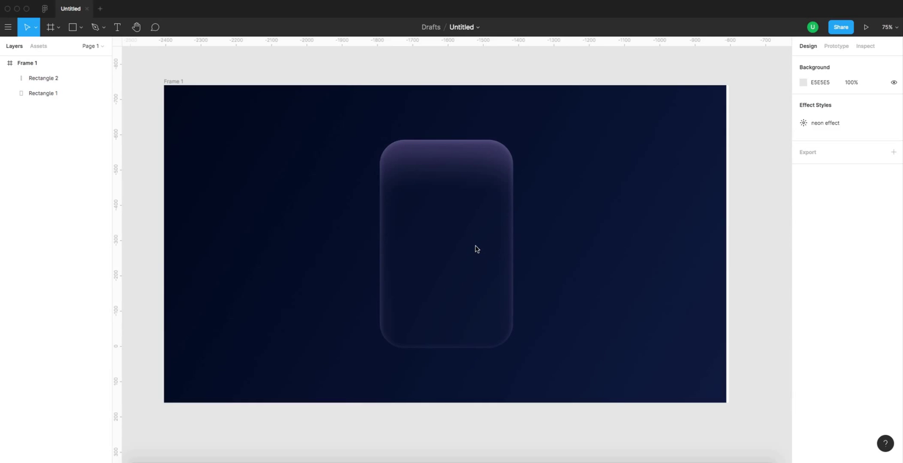
Step: Add a drop shadow to the rounded rectangle with Y offset -82, blur 68 and spread -64
{"action": "left_click", "coordinate": [441, 261]}
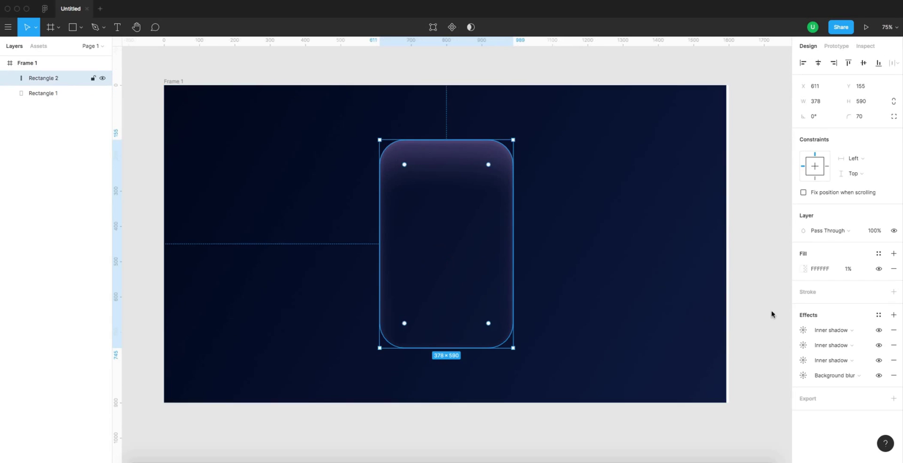
{"action": "left_click", "coordinate": [893, 317]}
{"action": "left_click", "coordinate": [803, 330]}
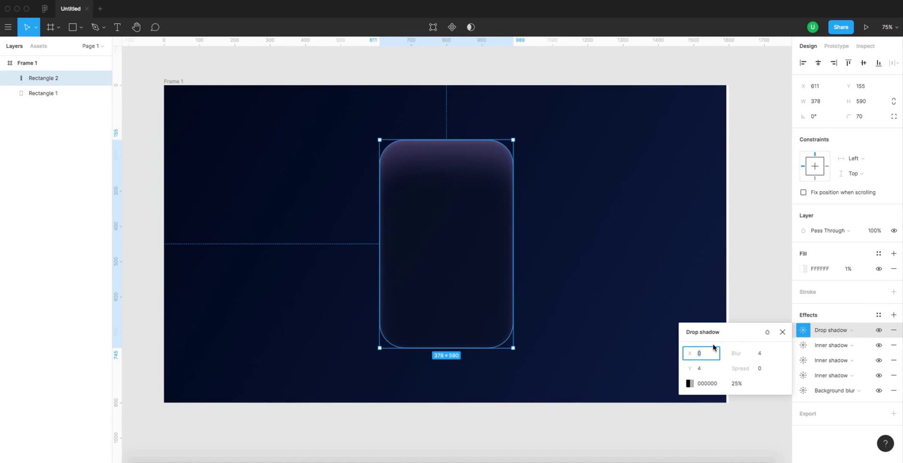
{"action": "left_click", "coordinate": [705, 370]}
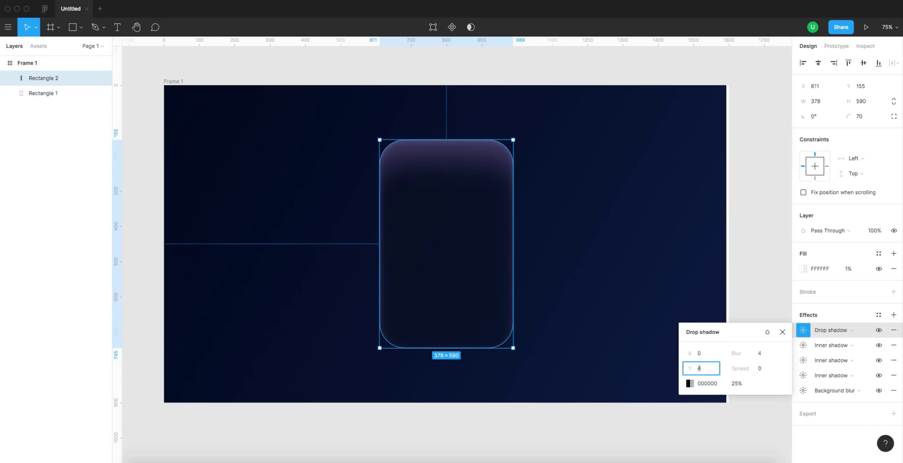
{"action": "left_click", "coordinate": [758, 354]}
{"action": "type", "text": "68"}
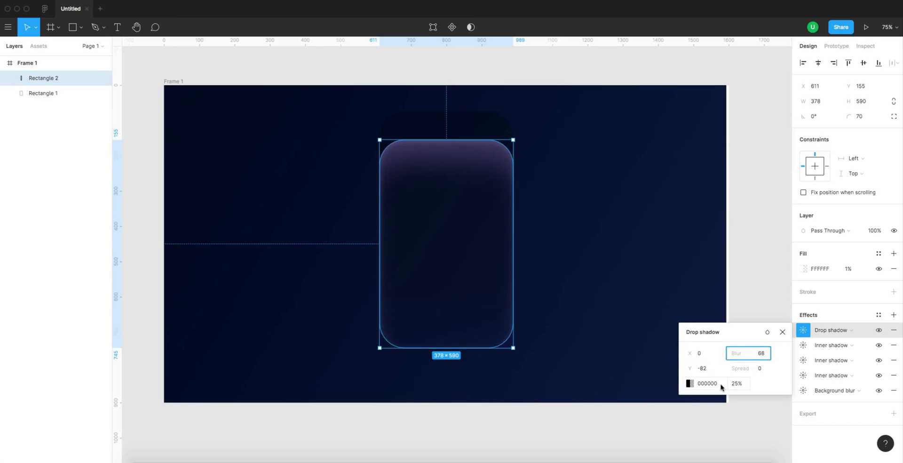
{"action": "left_click", "coordinate": [760, 368]}
{"action": "type", "text": "-64"}
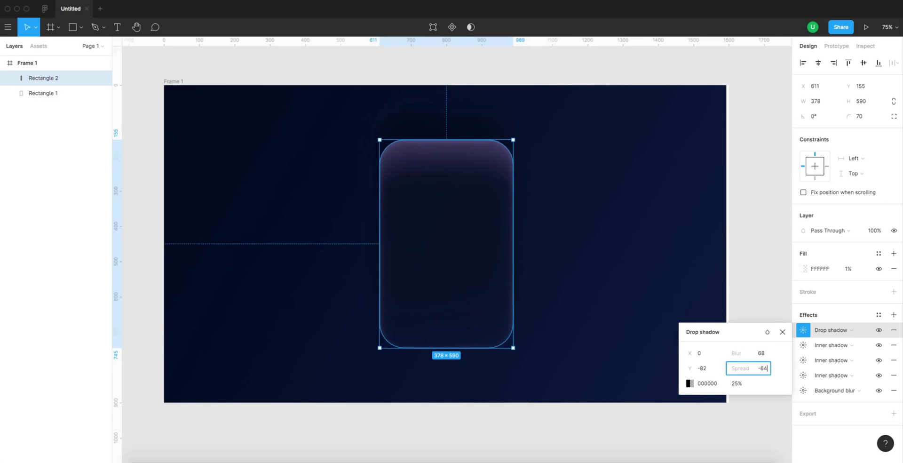
Step: Change the rounded rectangle's drop shadow colour to 604490 at 30% opacity
{"action": "left_click", "coordinate": [709, 383]}
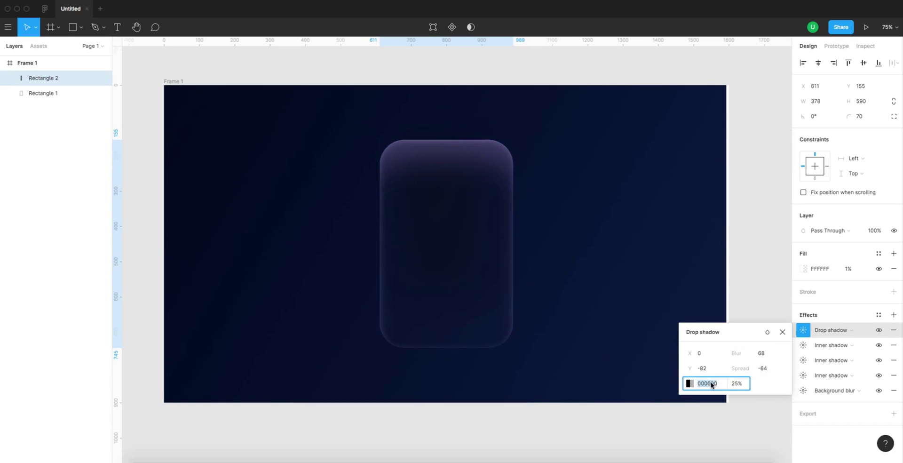
{"action": "type", "text": "604490"}
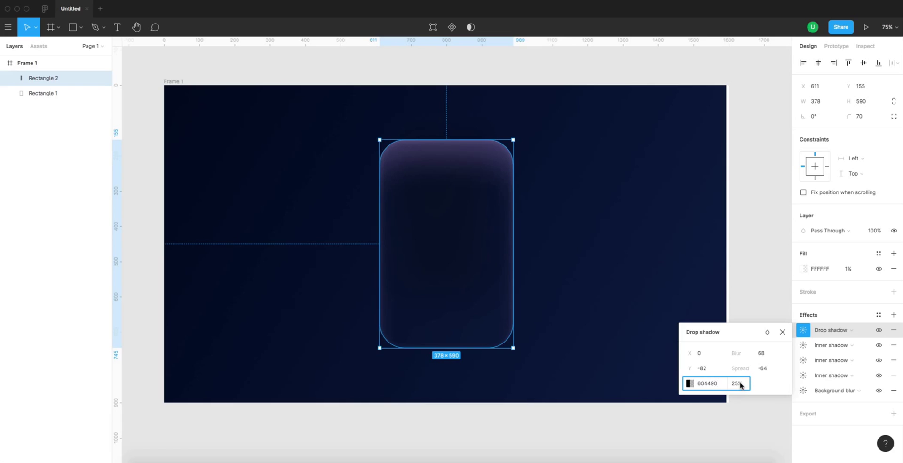
{"action": "left_click", "coordinate": [740, 385]}
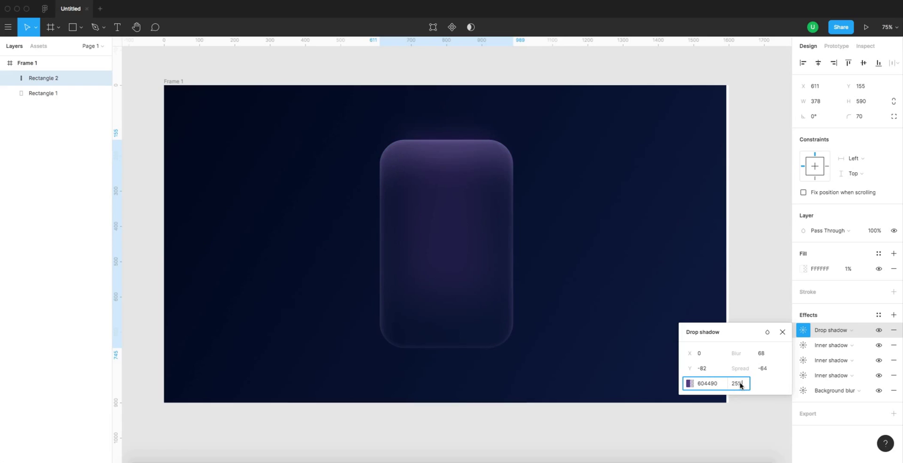
{"action": "type", "text": "30"}
{"action": "key", "text": "Return"}
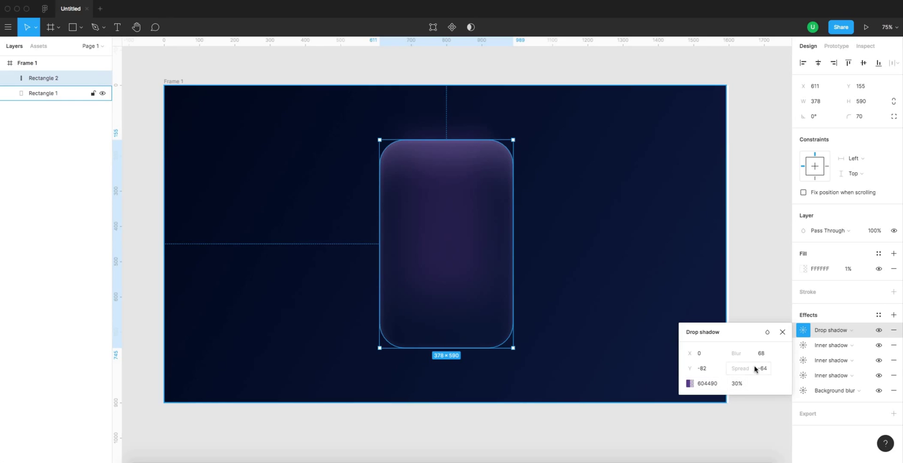
{"action": "left_click", "coordinate": [782, 332]}
Step: Convert the rounded rectangle's drop shadow into an inner shadow and check its settings
{"action": "left_click", "coordinate": [838, 329]}
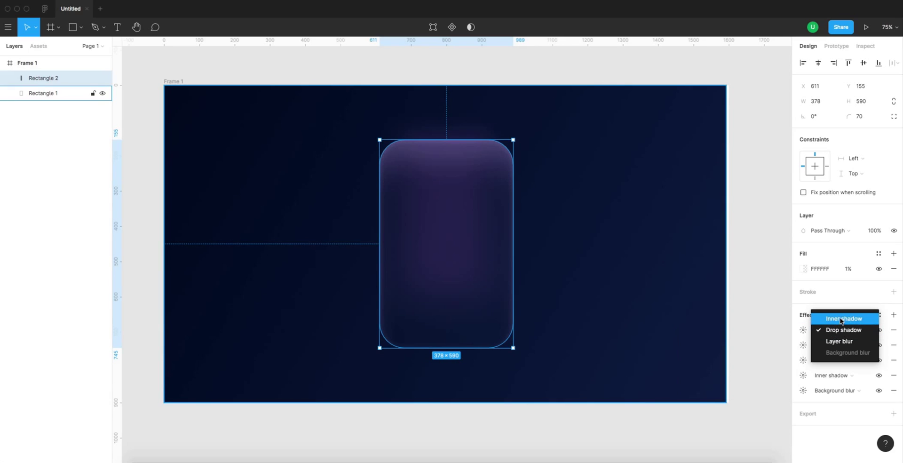
{"action": "left_click", "coordinate": [841, 319]}
{"action": "left_click", "coordinate": [804, 330]}
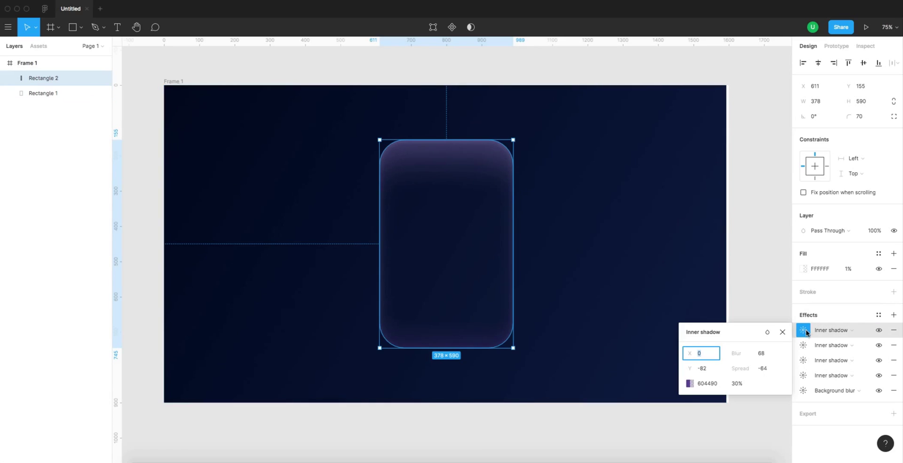
{"action": "left_click", "coordinate": [804, 330]}
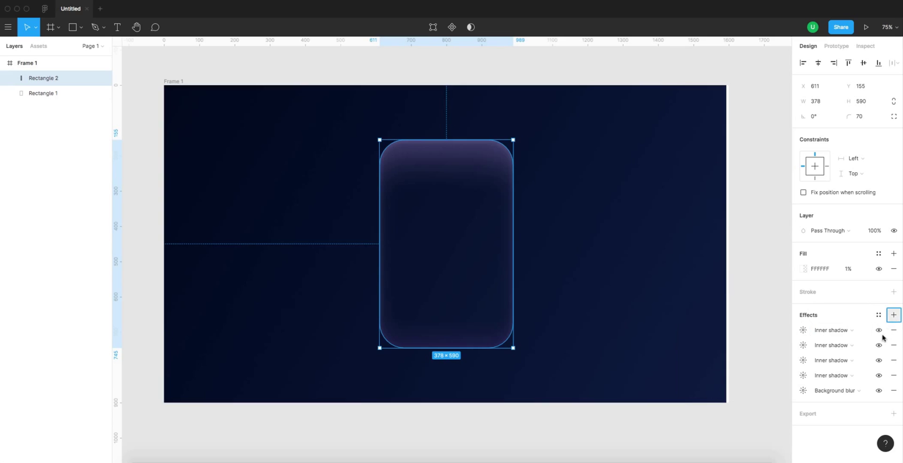
Step: Add a fifth inner shadow to the rounded rectangle with Y offset 7, blur 11 and spread -4
{"action": "left_click", "coordinate": [894, 314]}
{"action": "left_click", "coordinate": [841, 330]}
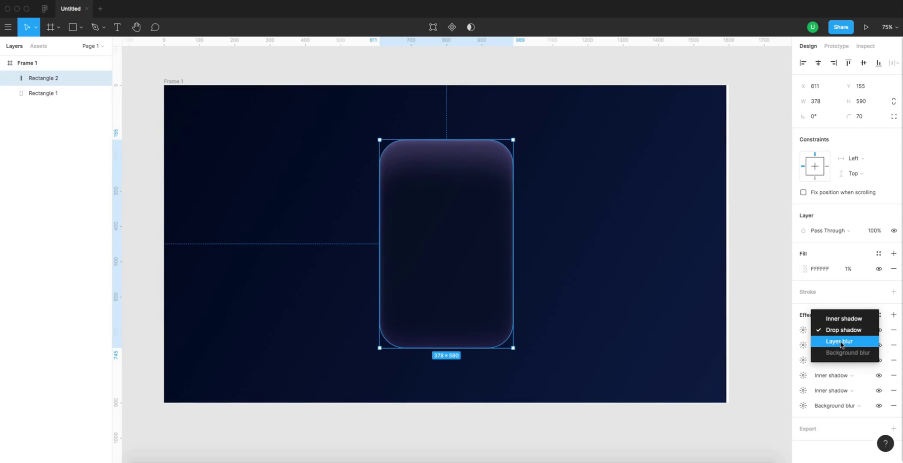
{"action": "left_click", "coordinate": [843, 318]}
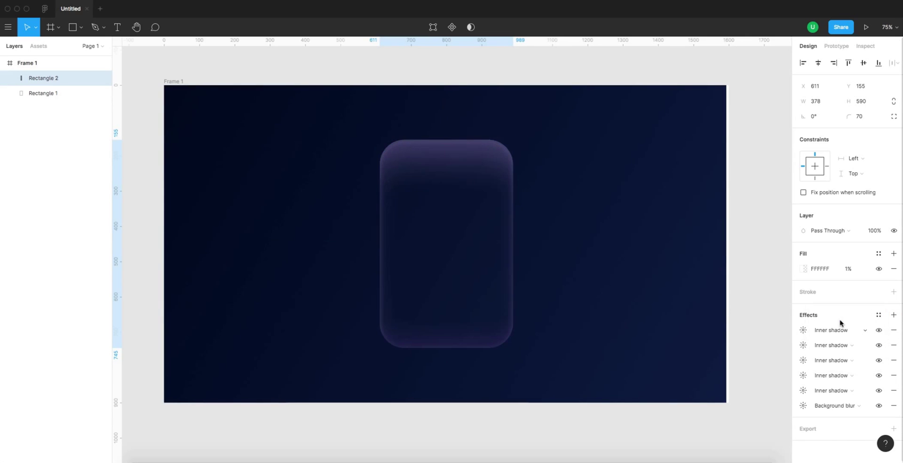
{"action": "left_click", "coordinate": [804, 331]}
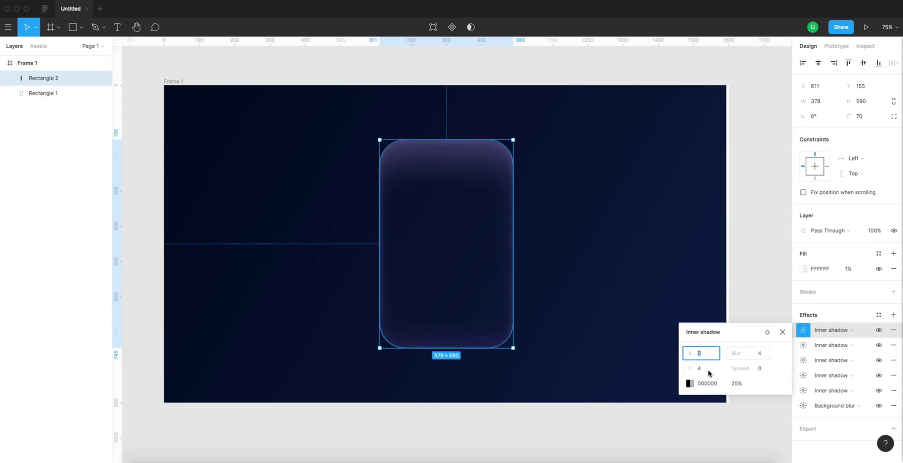
{"action": "left_click", "coordinate": [708, 371]}
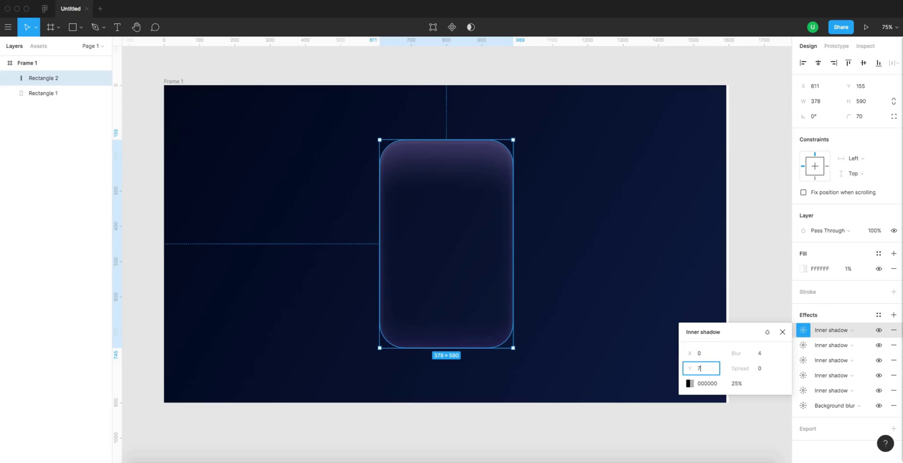
{"action": "type", "text": "7"}
{"action": "left_click", "coordinate": [759, 356]}
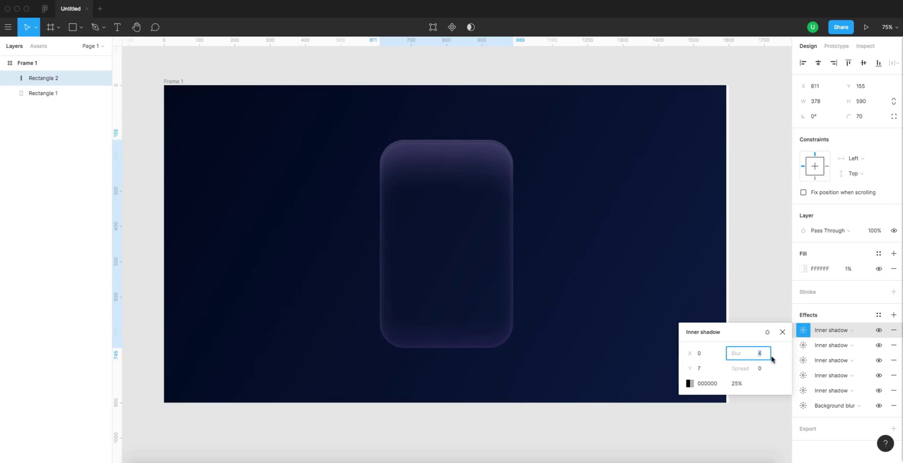
{"action": "left_click", "coordinate": [761, 369]}
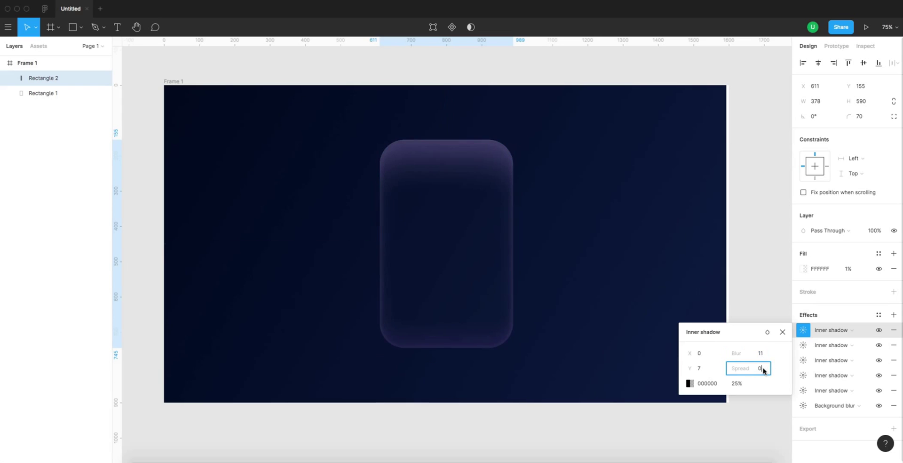
{"action": "type", "text": "-"}
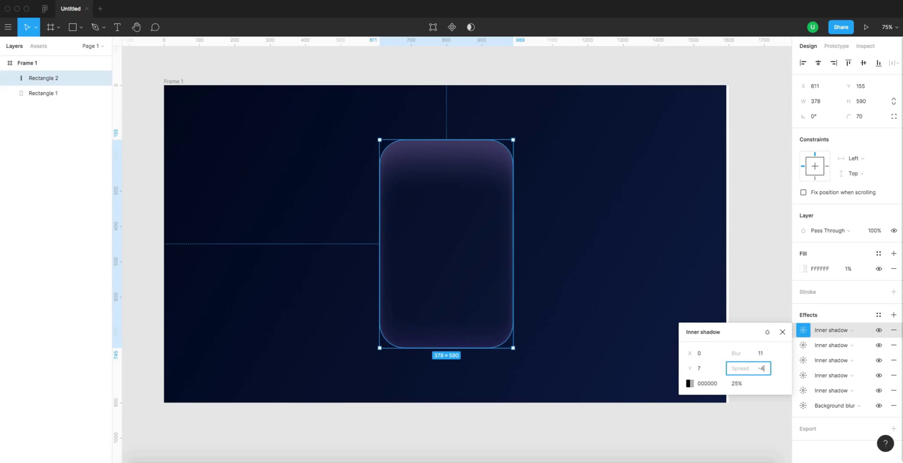
{"action": "type", "text": "4"}
Step: Change the fifth inner shadow's colour to FFFFFF at 100% opacity
{"action": "left_click", "coordinate": [708, 384]}
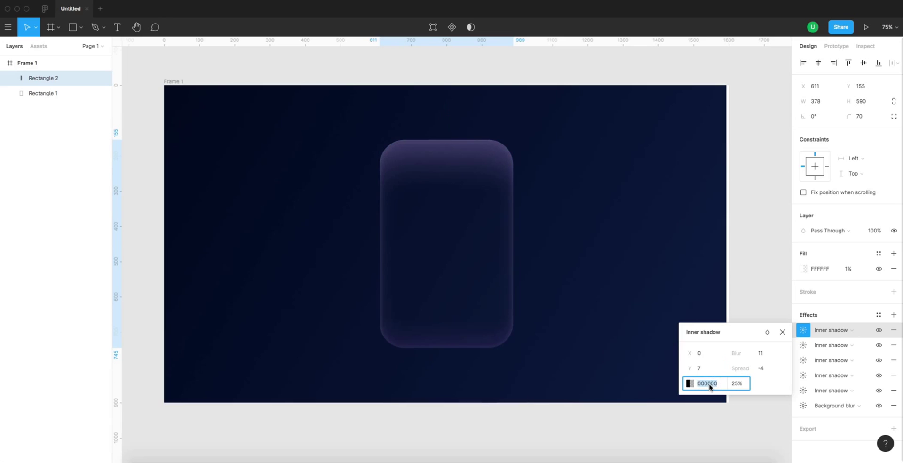
{"action": "type", "text": "ffff"}
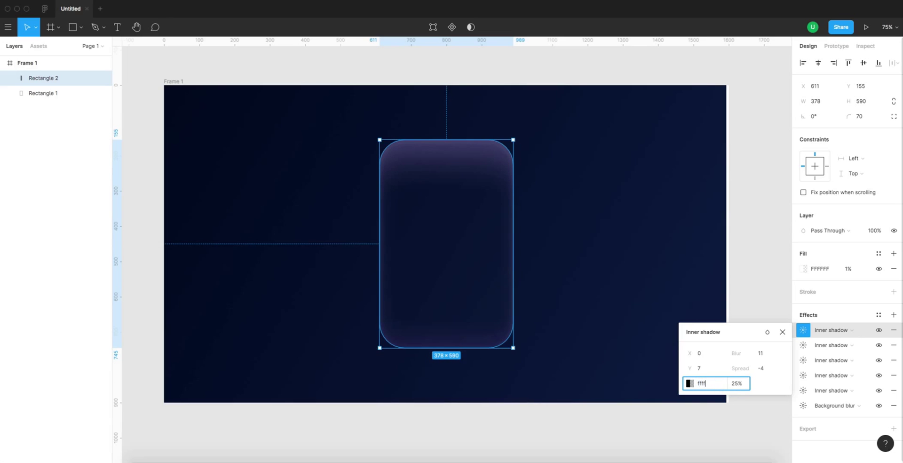
{"action": "type", "text": "ff"}
{"action": "left_click", "coordinate": [736, 384]}
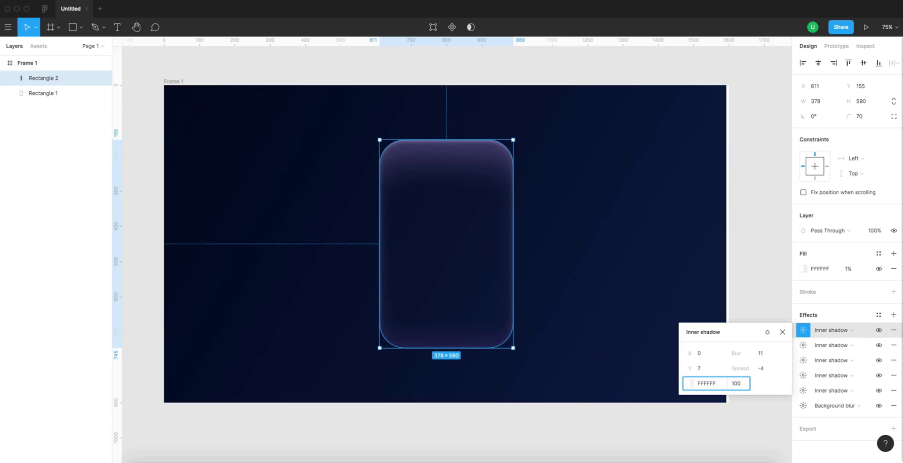
{"action": "left_click", "coordinate": [768, 376]}
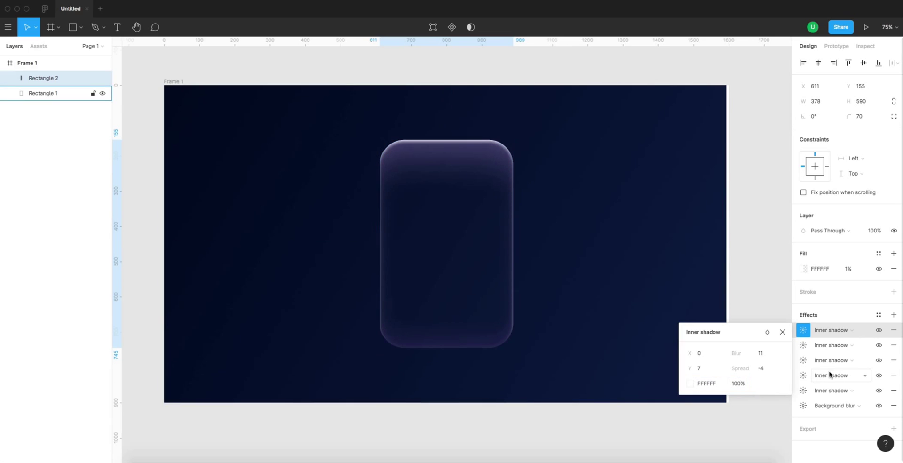
Step: Add a sixth inner shadow to the rounded rectangle with Y offset 39, blur 56 and spread -36
{"action": "left_click", "coordinate": [891, 319]}
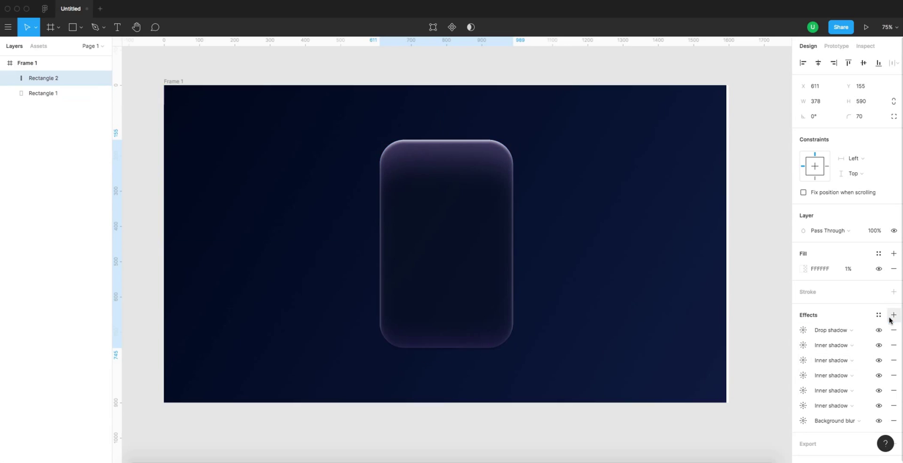
{"action": "left_click", "coordinate": [831, 330]}
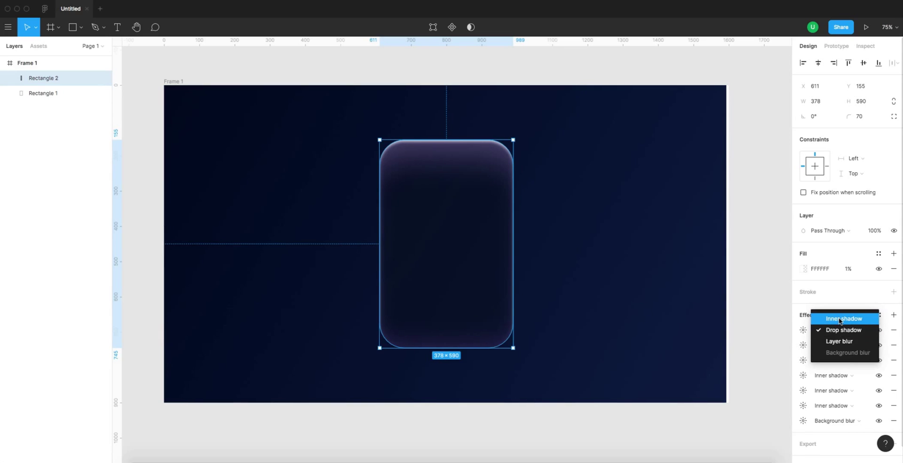
{"action": "left_click", "coordinate": [841, 320]}
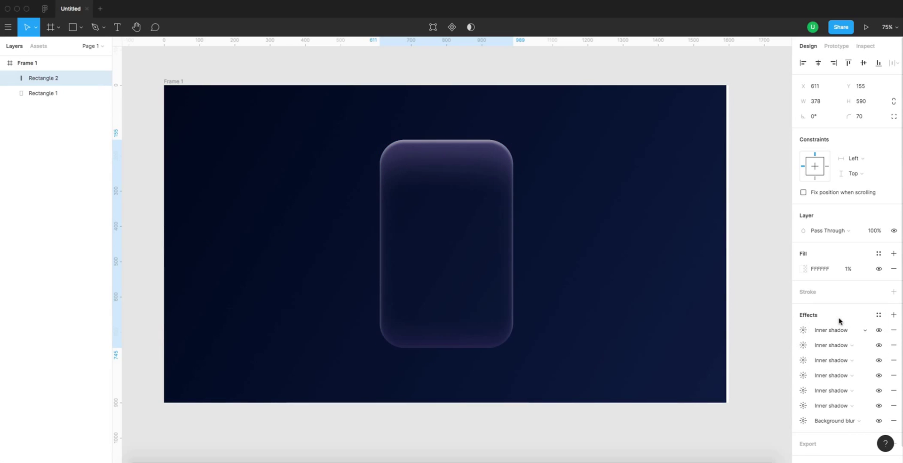
{"action": "left_click", "coordinate": [803, 331]}
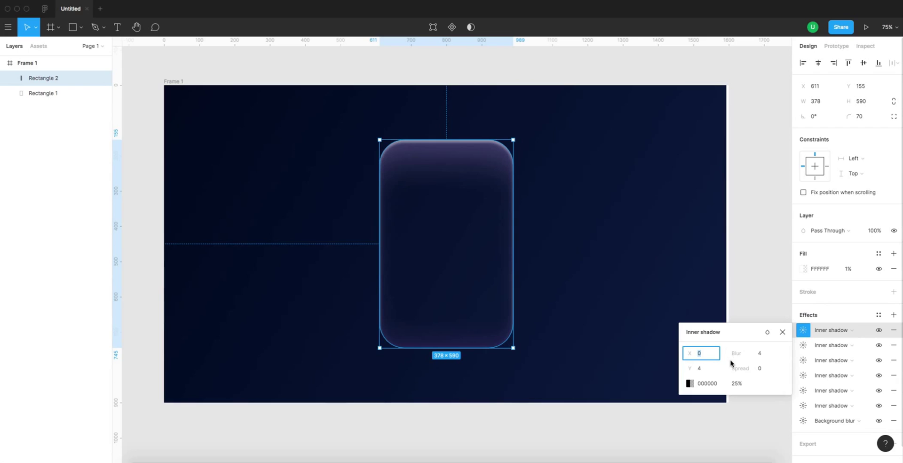
{"action": "left_click", "coordinate": [707, 368]}
{"action": "type", "text": "39"}
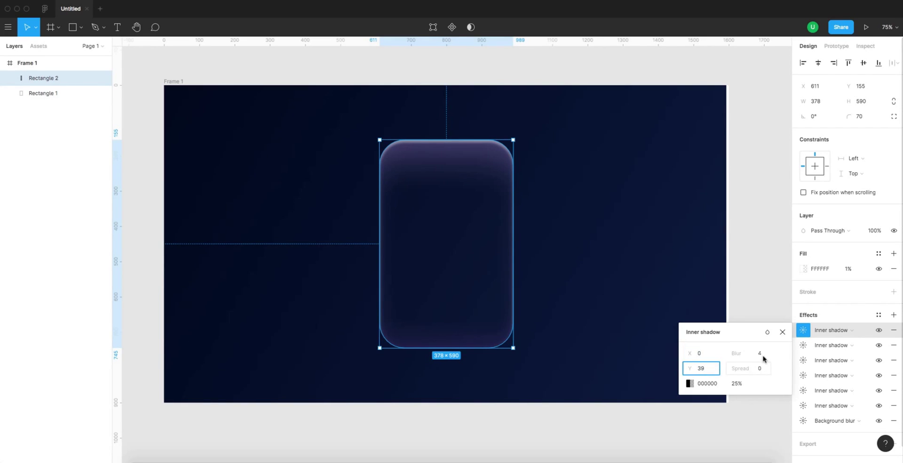
{"action": "left_click", "coordinate": [763, 357]}
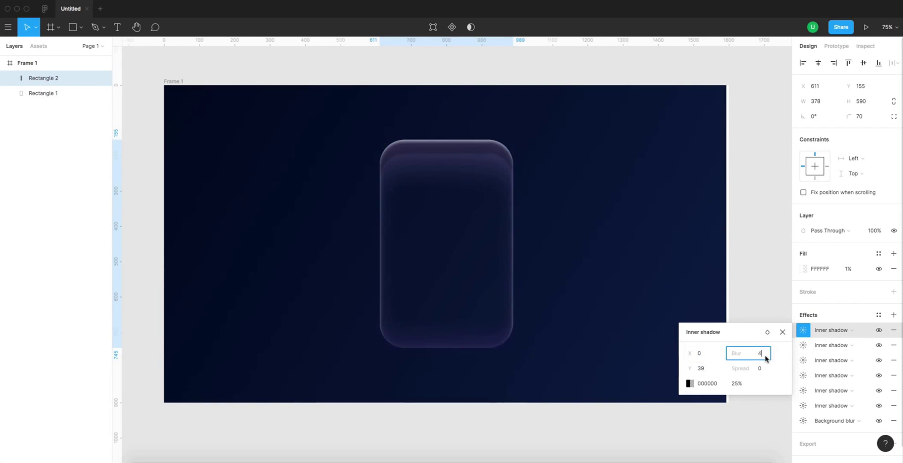
{"action": "type", "text": "56"}
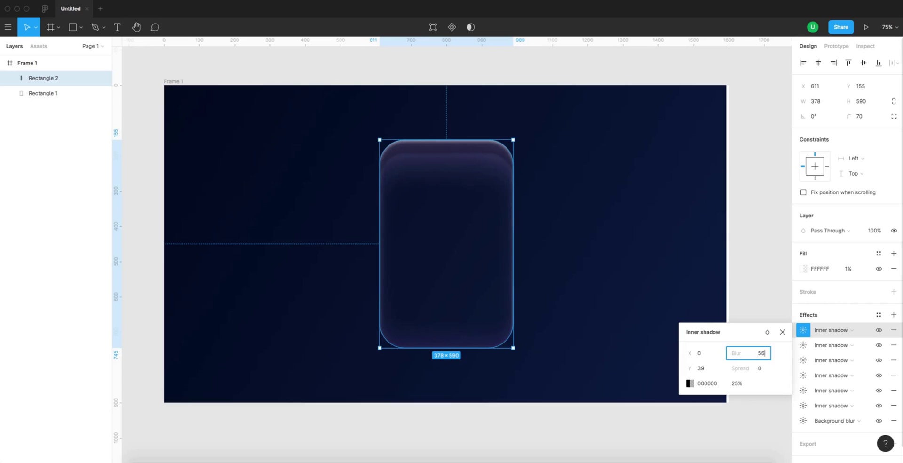
{"action": "left_click", "coordinate": [761, 369]}
{"action": "type", "text": "-36"}
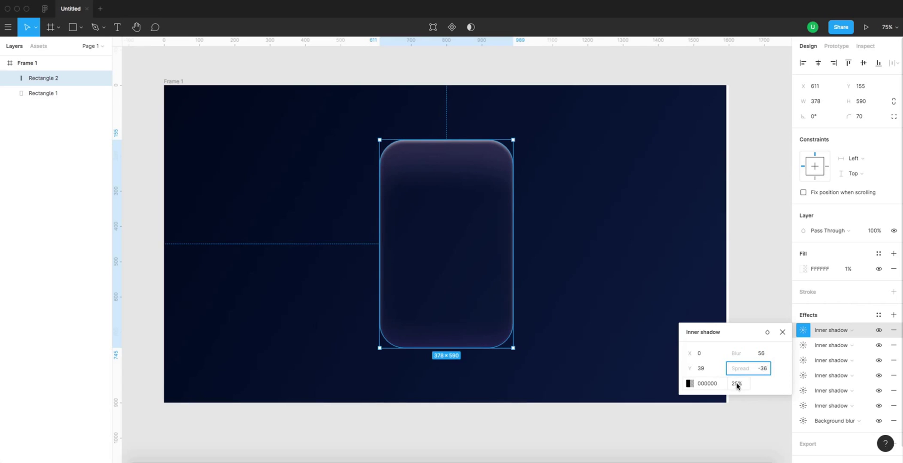
Step: Change the sixth inner shadow's colour to FFFFFF at 50% opacity and deselect the rounded rectangle
{"action": "left_click", "coordinate": [706, 383]}
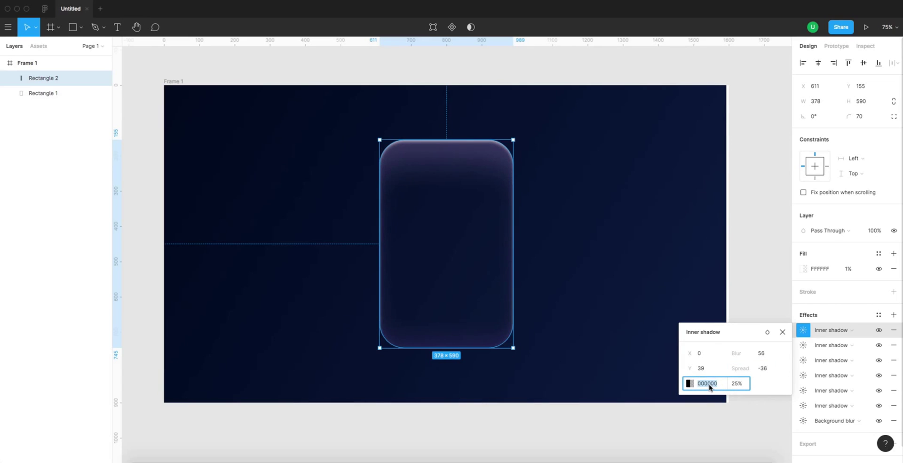
{"action": "type", "text": "ffffff"}
{"action": "left_click", "coordinate": [737, 384]}
{"action": "type", "text": "30"}
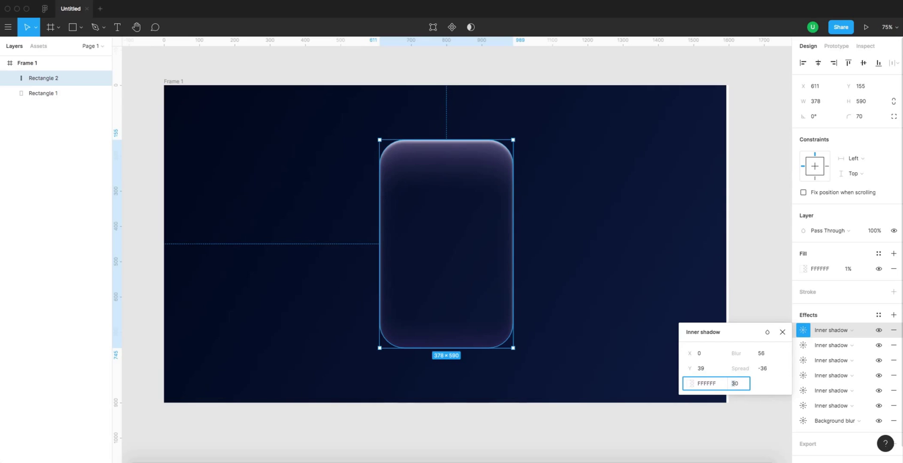
{"action": "key", "text": "Return"}
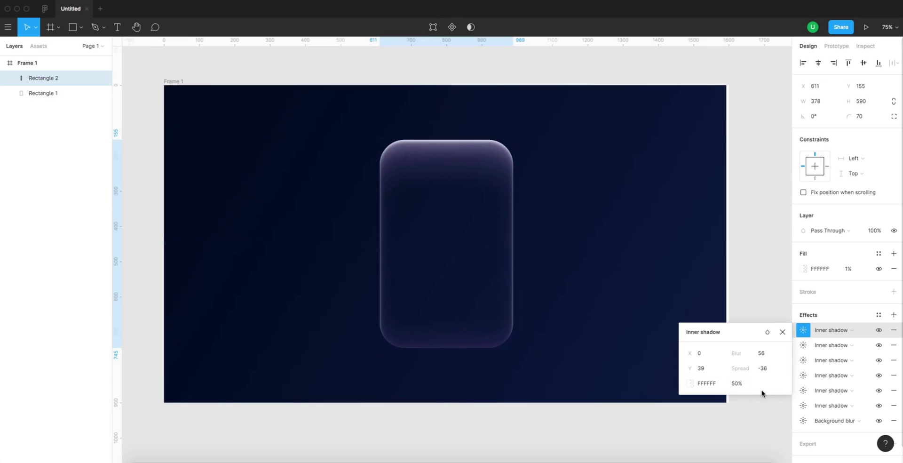
{"action": "left_click", "coordinate": [782, 333]}
{"action": "left_click", "coordinate": [751, 312]}
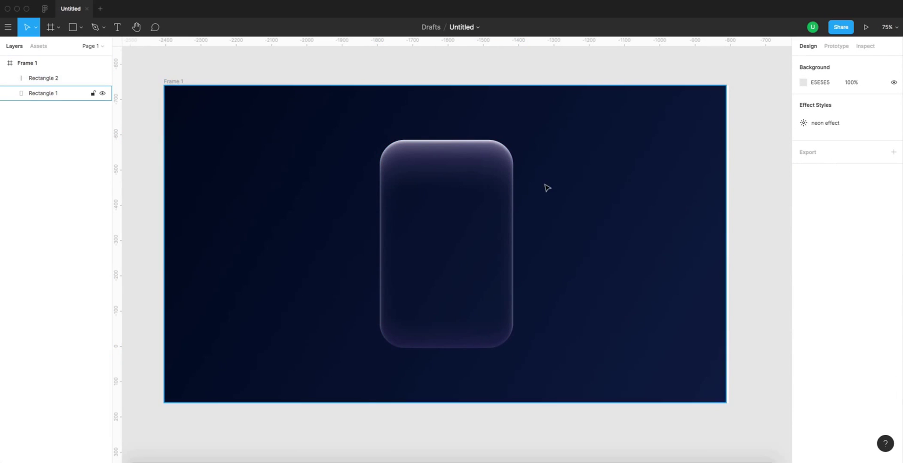
Step: Try a corner radius of 90 on the rounded rectangle, set it to 80 instead and deselect the shape
{"action": "key", "text": "Tab"}
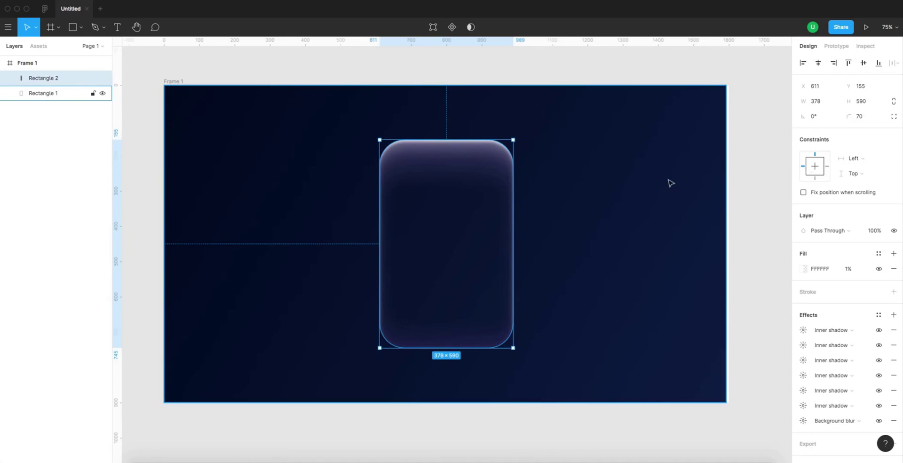
{"action": "left_click", "coordinate": [880, 122]}
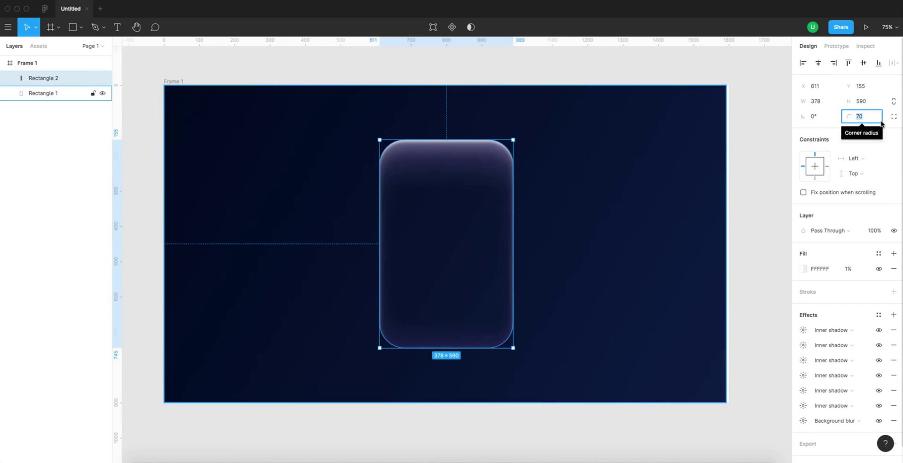
{"action": "type", "text": "90"}
{"action": "key", "text": "Return"}
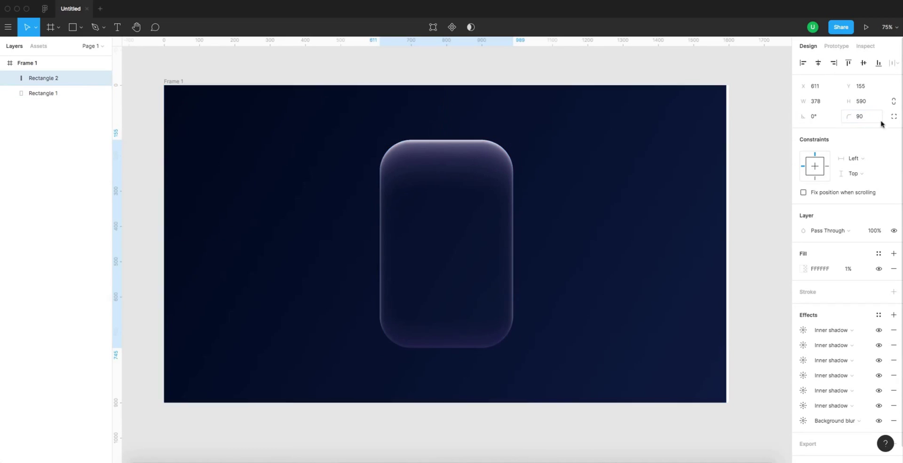
{"action": "left_click", "coordinate": [868, 119]}
{"action": "type", "text": "80"}
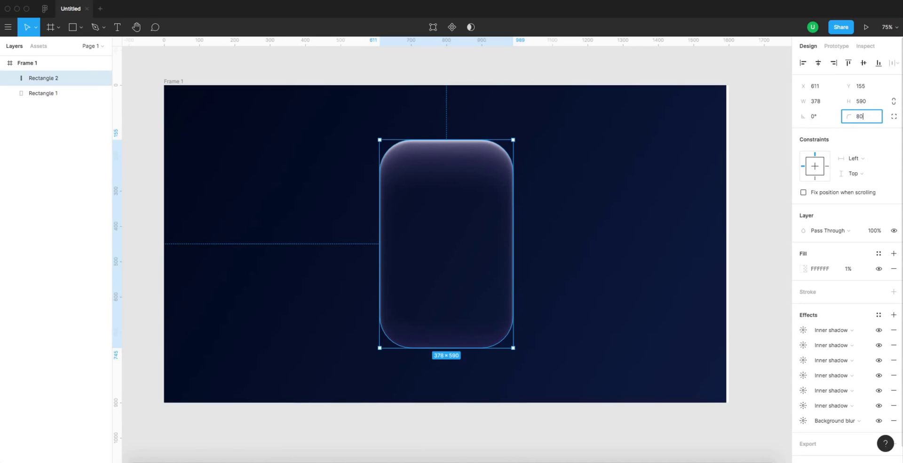
{"action": "key", "text": "Return"}
{"action": "left_click", "coordinate": [739, 225]}
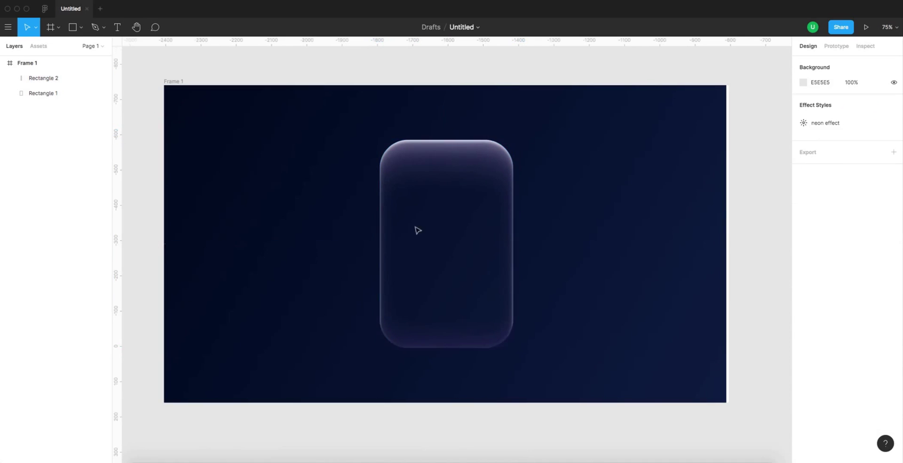
{"action": "scroll", "coordinate": [429, 183], "scroll_direction": "down", "scroll_amount": 2}
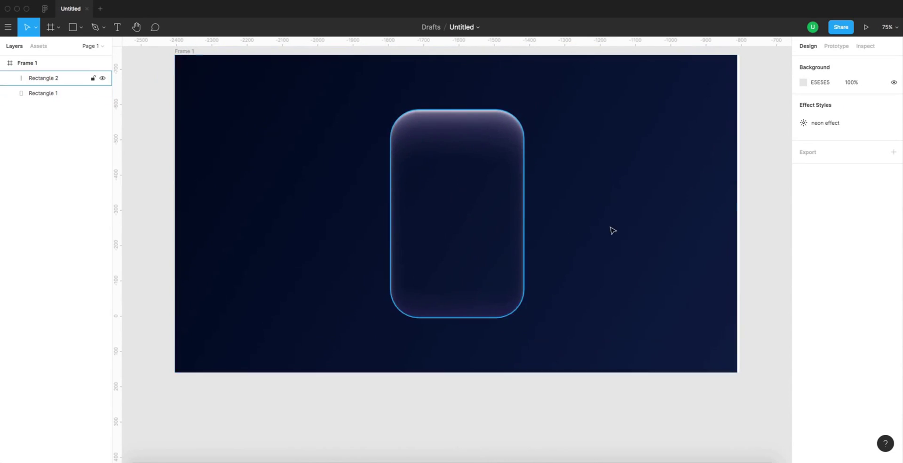
{"action": "left_click", "coordinate": [479, 261]}
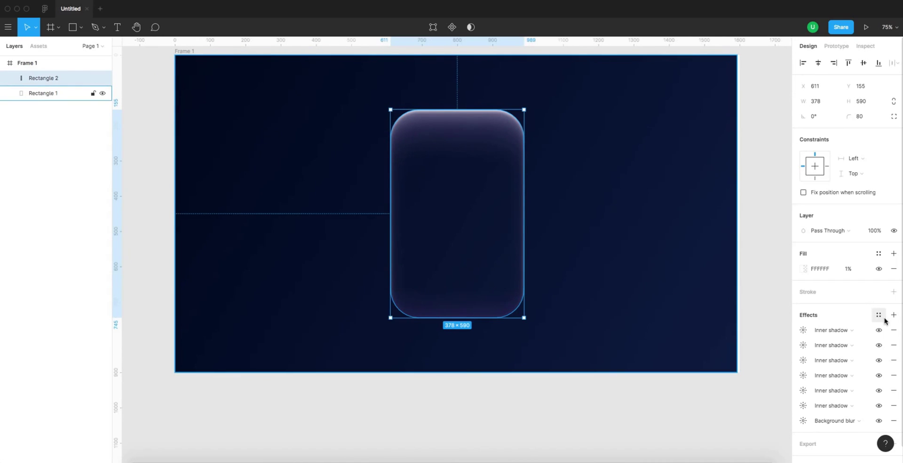
{"action": "left_click", "coordinate": [893, 315]}
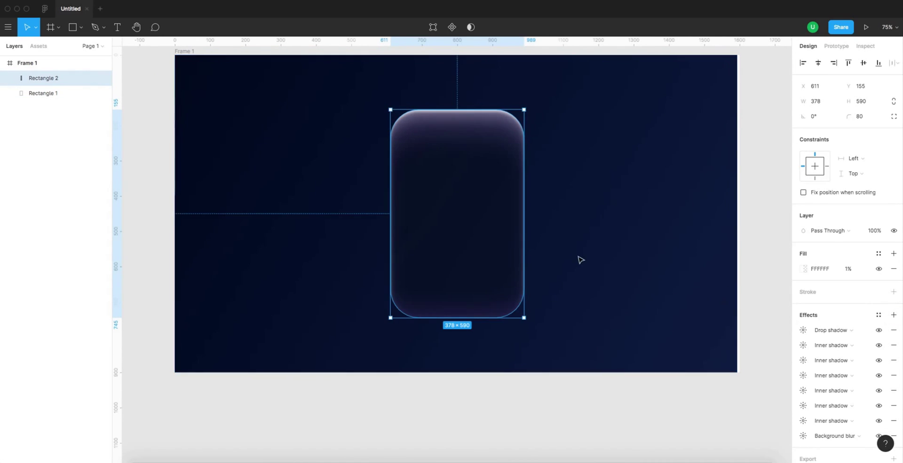
{"action": "left_click", "coordinate": [877, 314]}
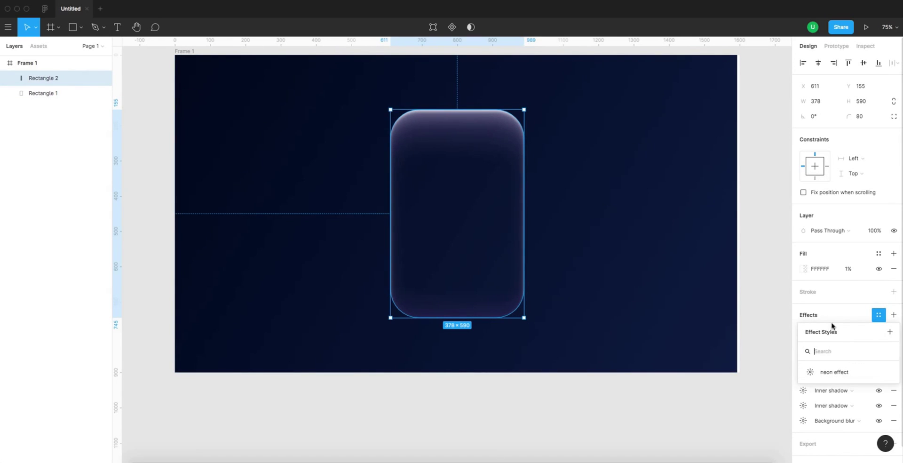
{"action": "left_click", "coordinate": [760, 305]}
{"action": "scroll", "coordinate": [463, 264], "scroll_direction": "up", "scroll_amount": 2}
{"action": "scroll", "coordinate": [463, 263], "scroll_direction": "right", "scroll_amount": 2}
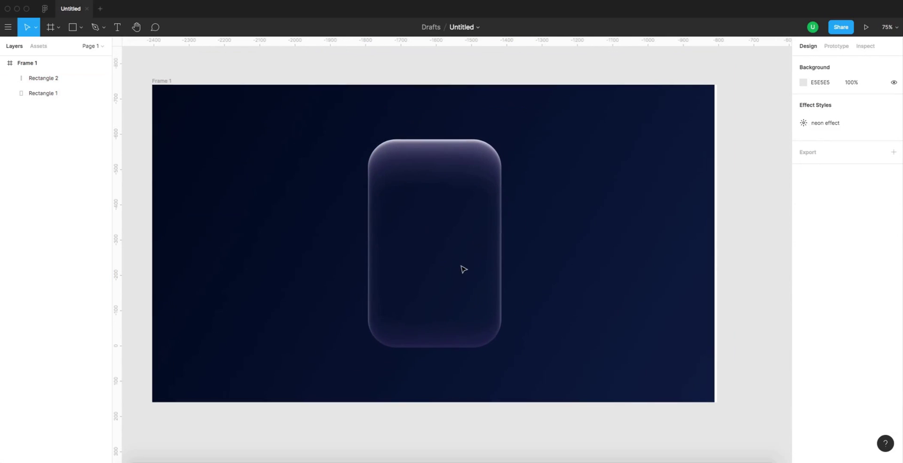
{"action": "scroll", "coordinate": [430, 254], "scroll_direction": "left", "scroll_amount": 1}
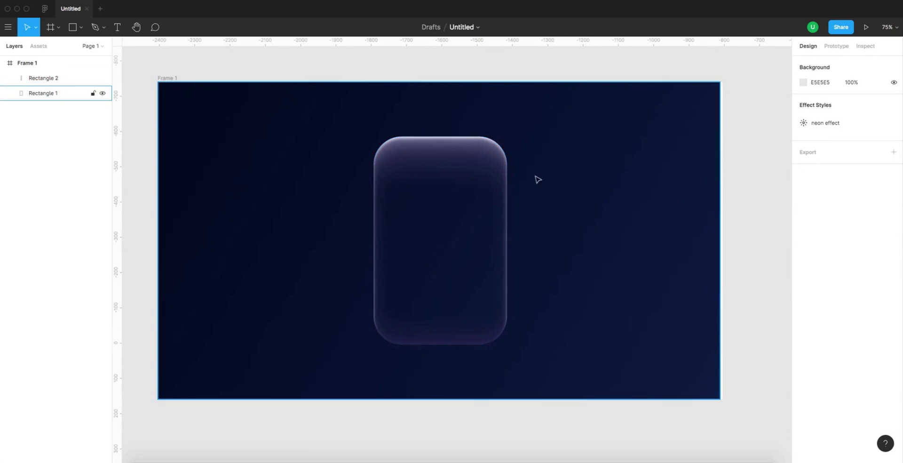
Step: Draw a circle about 294 by 294 over the lower part of the card's right edge and deselect it
{"action": "left_click", "coordinate": [81, 27]}
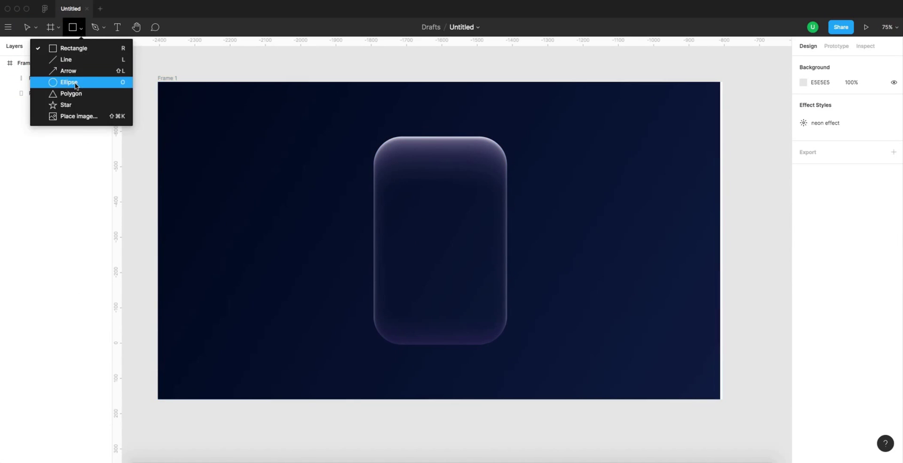
{"action": "left_click", "coordinate": [75, 82]}
{"action": "mouse_move", "coordinate": [501, 267]}
{"action": "left_mouse_down"}
{"action": "mouse_move", "coordinate": [540, 338]}
{"action": "mouse_move", "coordinate": [526, 319]}
{"action": "left_mouse_up"}
{"action": "left_click", "coordinate": [141, 55]}
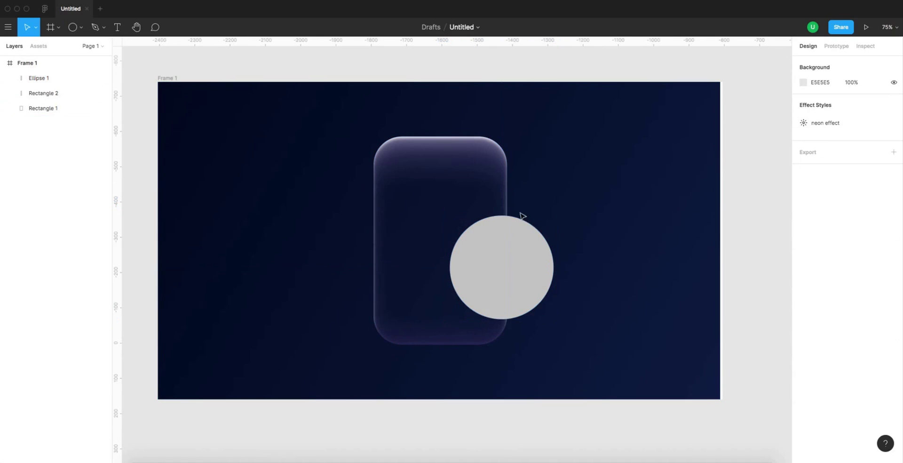
Step: Centre the circle horizontally on the card's right edge at X 842, Y 339 and send it behind the card
{"action": "left_click_drag", "start_coordinate": [521, 260], "coordinate": [527, 254]}
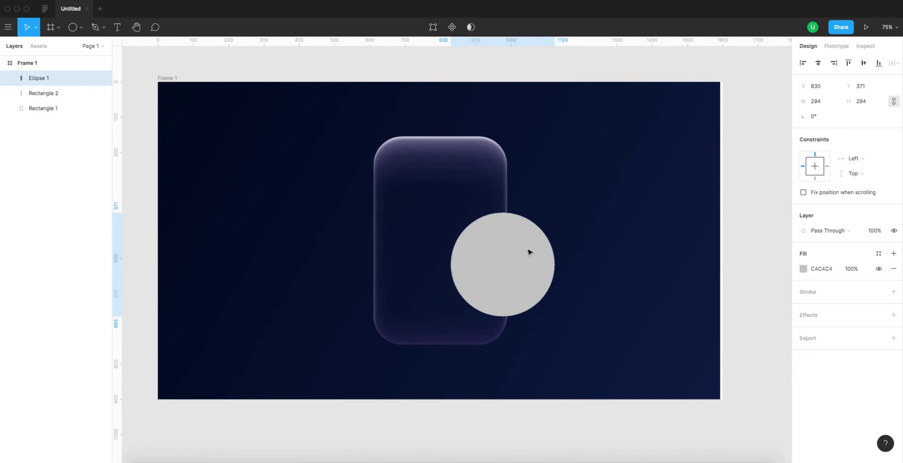
{"action": "key", "text": "shift+Up"}
{"action": "key", "text": "shift+Up"}
{"action": "key", "text": "shift+Up"}
{"action": "key", "text": "shift+Right"}
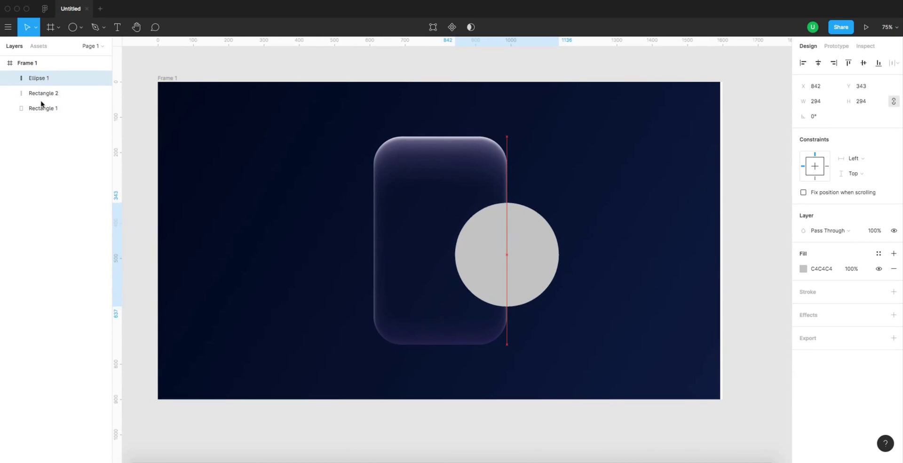
{"action": "key", "text": "super+bracketleft"}
{"action": "key", "text": "Up"}
{"action": "key", "text": "Up"}
{"action": "key", "text": "Up"}
{"action": "key", "text": "Up"}
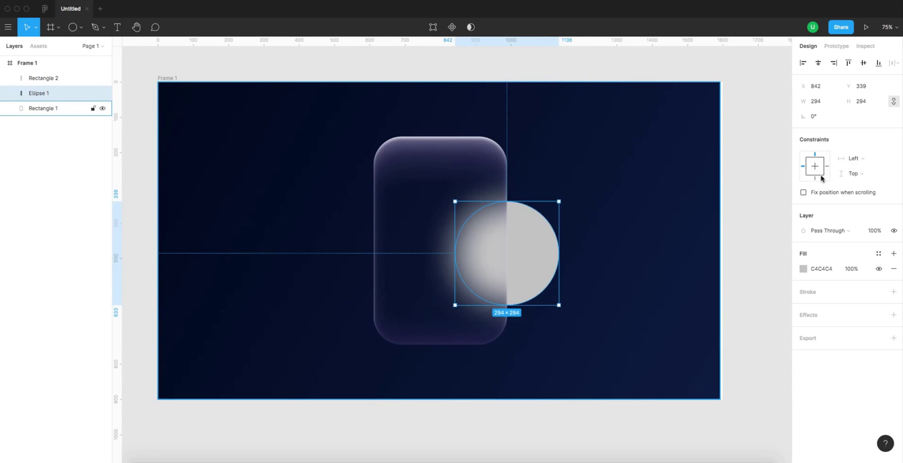
Step: Change the circle's fill to a linear gradient and make its first stop a vivid purple
{"action": "left_click", "coordinate": [803, 269]}
{"action": "left_click", "coordinate": [700, 218]}
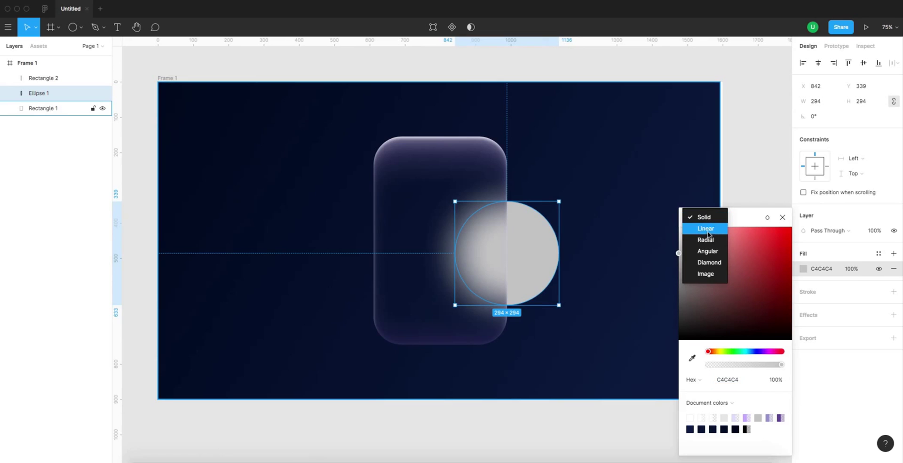
{"action": "left_click", "coordinate": [707, 234]}
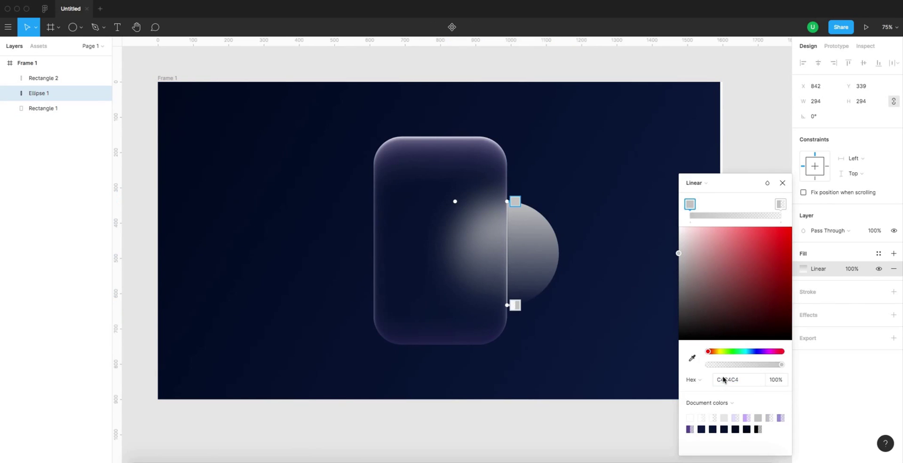
{"action": "left_click_drag", "start_coordinate": [710, 352], "coordinate": [767, 351]}
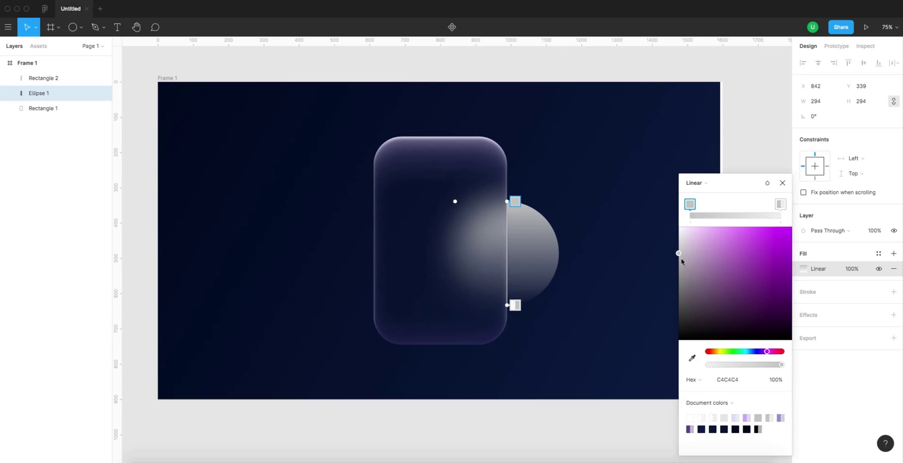
{"action": "left_click", "coordinate": [679, 254]}
{"action": "left_click_drag", "start_coordinate": [715, 250], "coordinate": [779, 246]}
Step: Set the gradient's end stop to blue 1529E3 and raise its opacity so the circle fades from purple to blue
{"action": "left_click", "coordinate": [780, 203]}
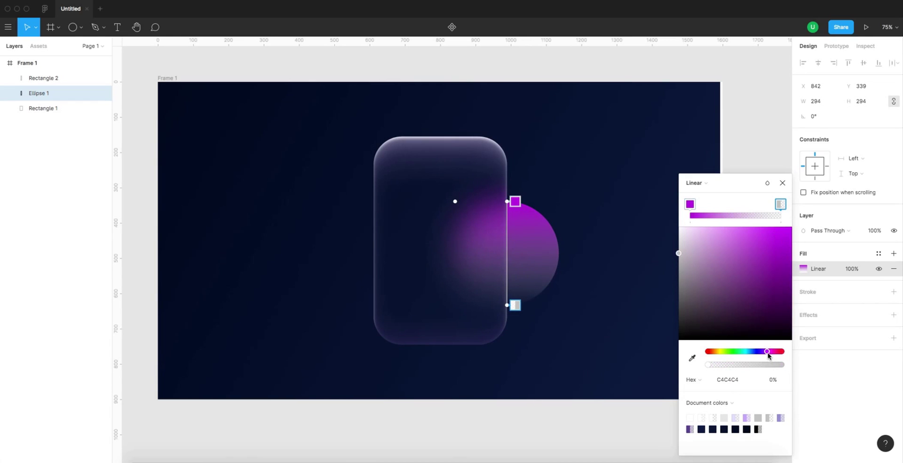
{"action": "left_click_drag", "start_coordinate": [768, 352], "coordinate": [766, 351]}
{"action": "left_click_drag", "start_coordinate": [751, 240], "coordinate": [738, 234]}
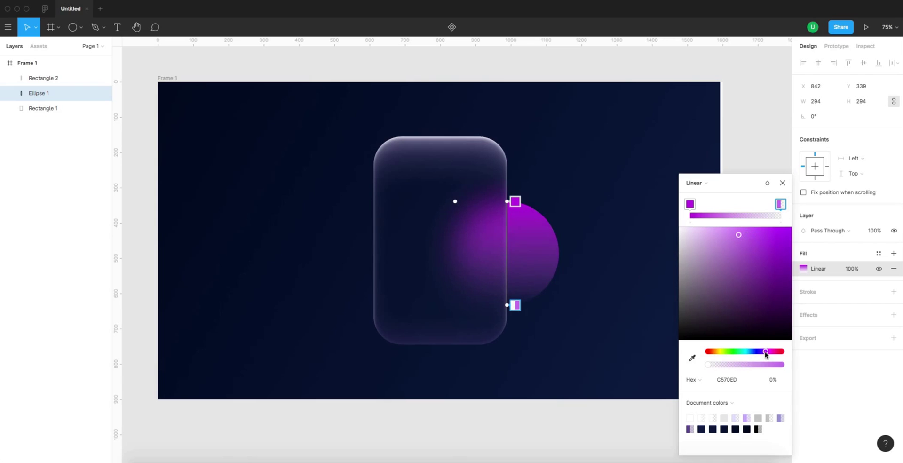
{"action": "left_click_drag", "start_coordinate": [759, 353], "coordinate": [781, 238]}
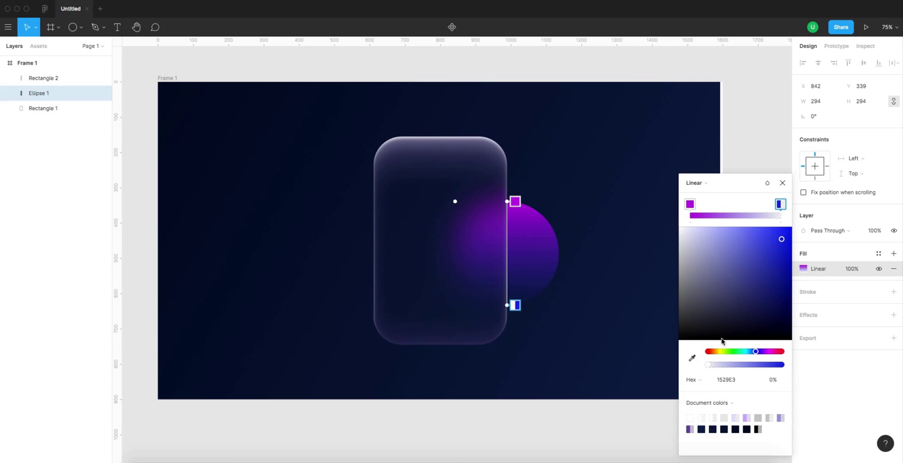
{"action": "left_click_drag", "start_coordinate": [709, 365], "coordinate": [769, 369]}
{"action": "left_click", "coordinate": [781, 182]}
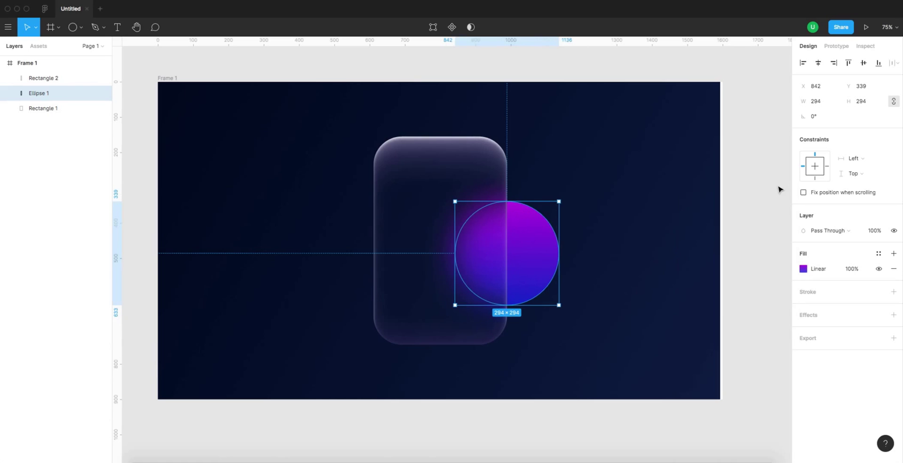
Step: Move the circle behind the card's upper-right corner and place a copy behind the lower-left corner at X 404, Y 475
{"action": "key", "text": "Escape"}
{"action": "left_click_drag", "start_coordinate": [560, 237], "coordinate": [548, 226]}
{"action": "key", "text": "super+z"}
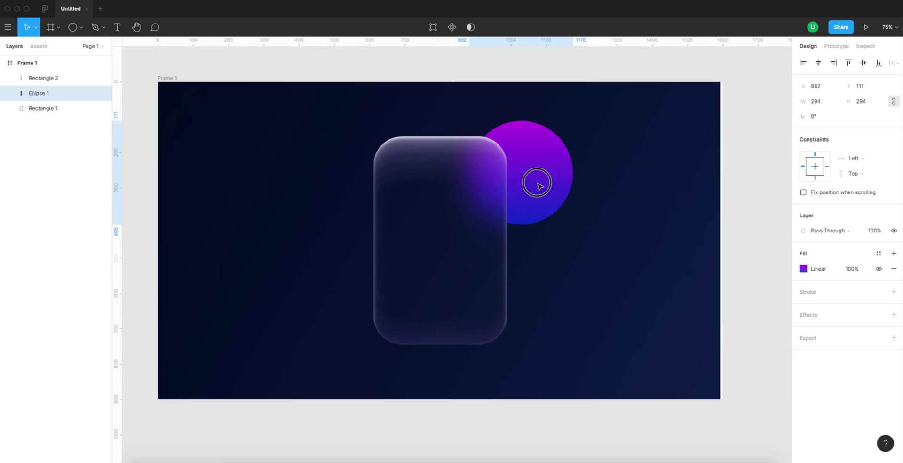
{"action": "left_click_drag", "start_coordinate": [541, 178], "coordinate": [354, 315]}
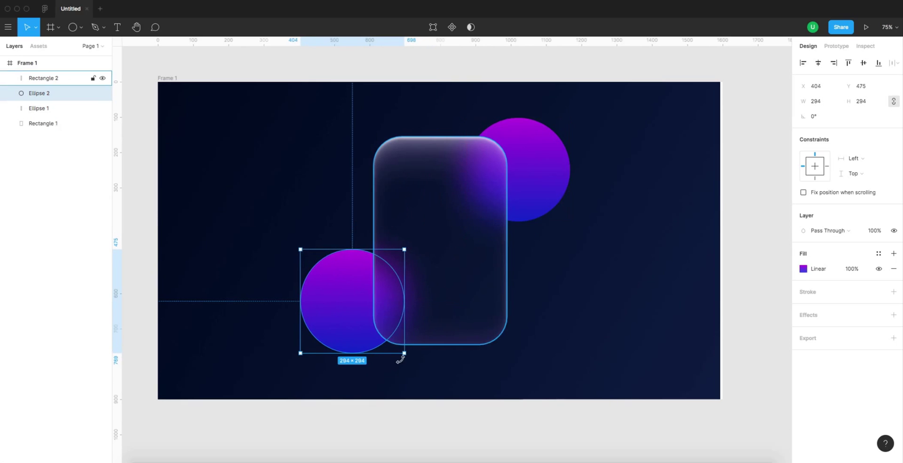
Step: Enlarge the copied circle proportionally from its centre to 452 by 452 and deselect it
{"action": "left_click_drag", "start_coordinate": [405, 353], "coordinate": [431, 381]}
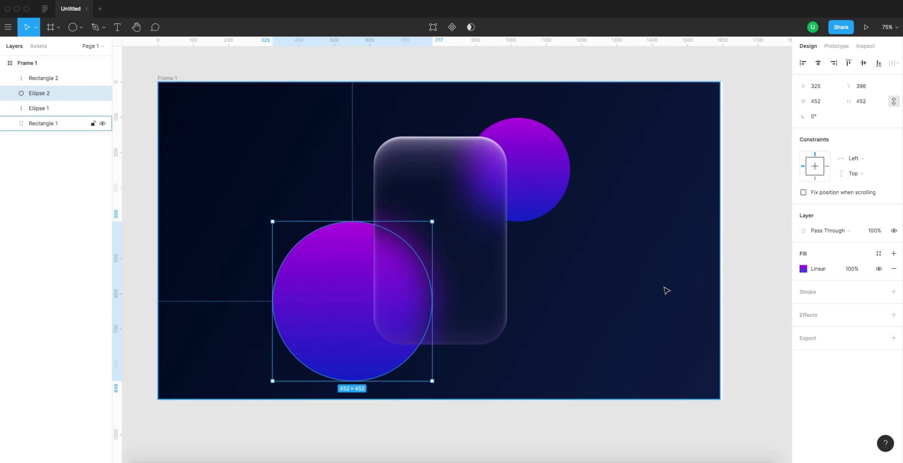
{"action": "left_click", "coordinate": [767, 290]}
{"action": "scroll", "coordinate": [375, 290], "scroll_direction": "up", "scroll_amount": 1}
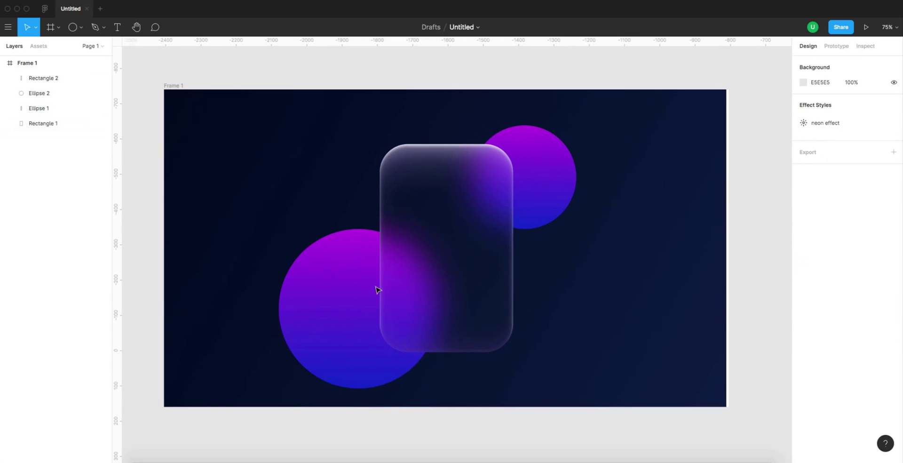
Step: Add the text "UIUX GUURUJI" over the top of the card
{"action": "left_click", "coordinate": [117, 27]}
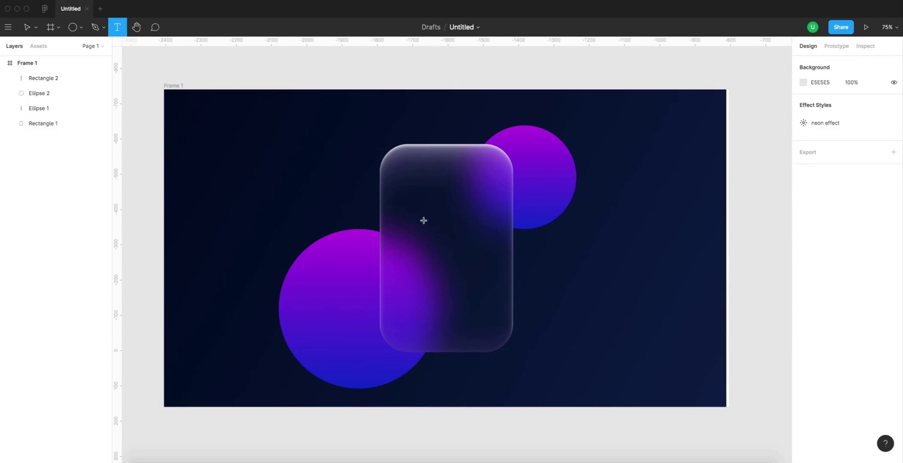
{"action": "left_click", "coordinate": [480, 177]}
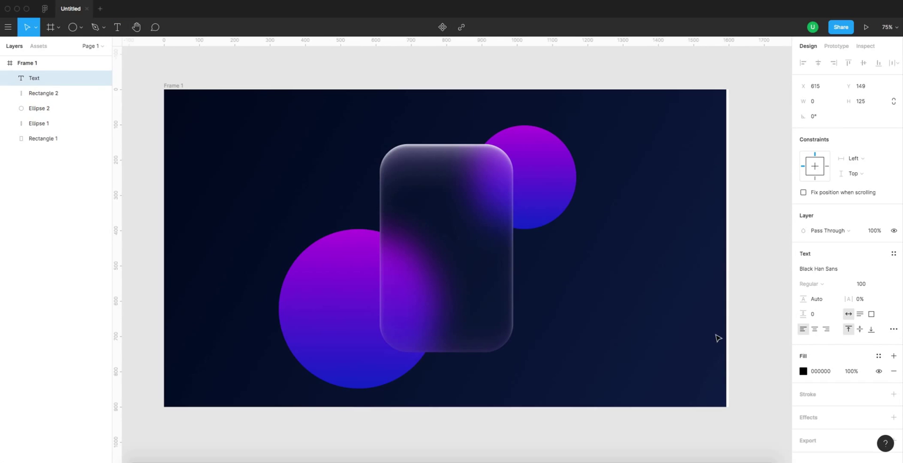
{"action": "type", "text": "UIU"}
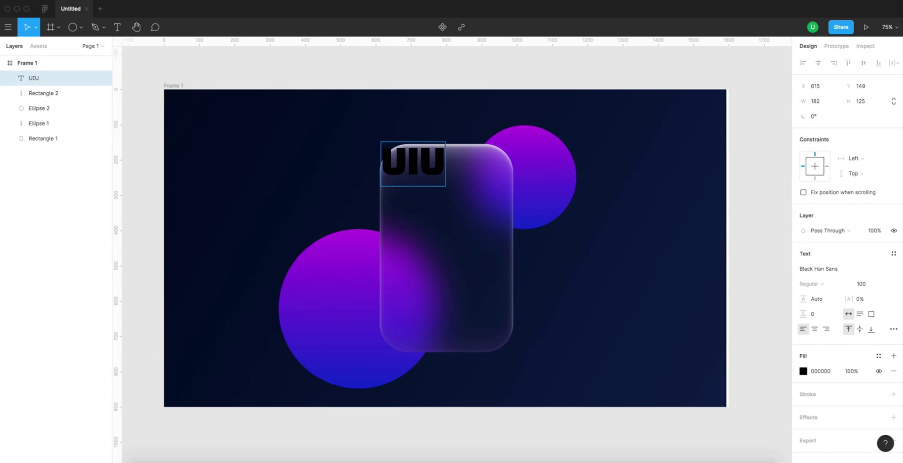
{"action": "type", "text": "X GU"}
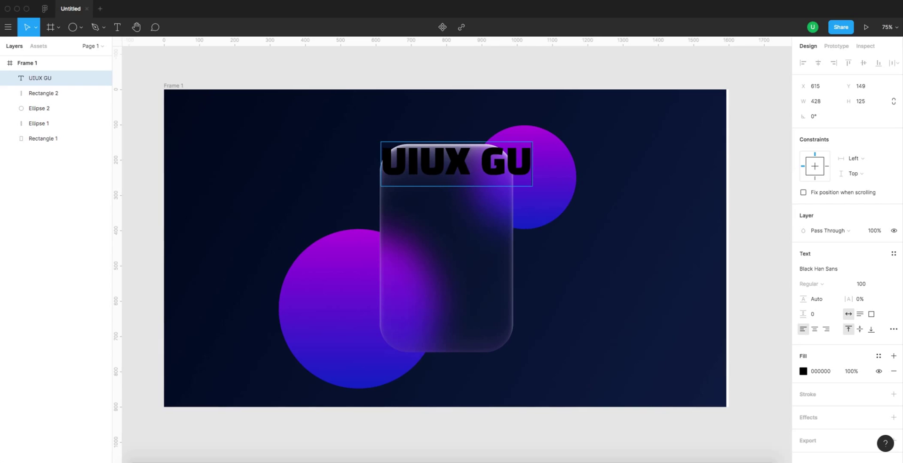
{"action": "type", "text": "URUJI"}
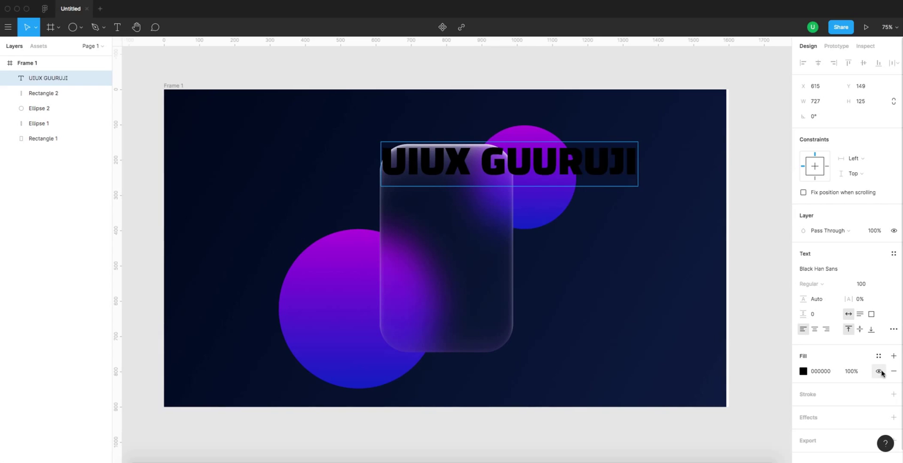
Step: Change the text's fill colour to white FFFFFF
{"action": "key", "text": "ctrl+a"}
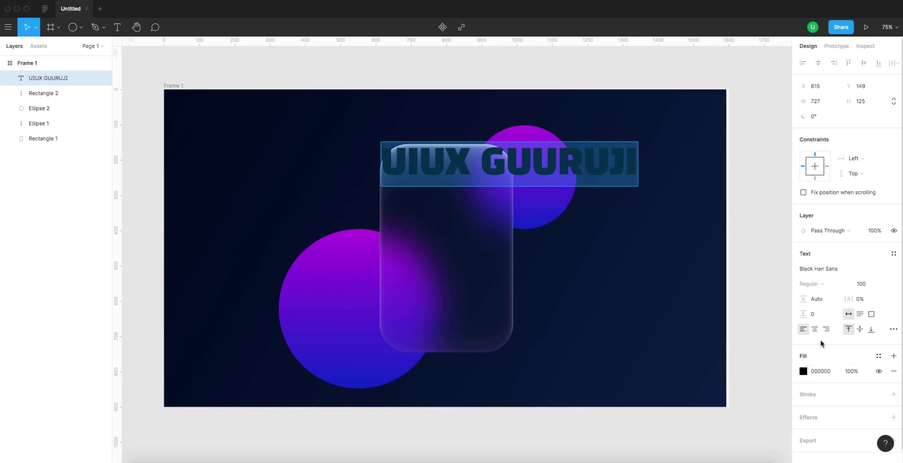
{"action": "left_click", "coordinate": [803, 371]}
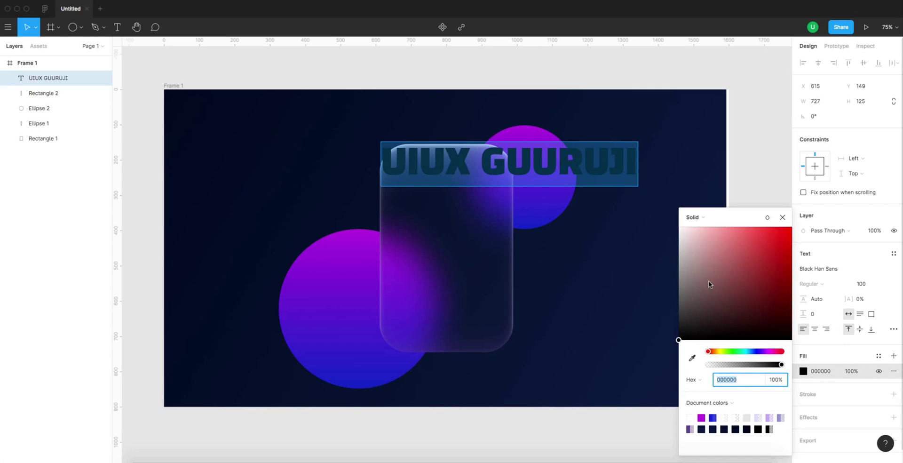
{"action": "left_click_drag", "start_coordinate": [701, 274], "coordinate": [676, 227]}
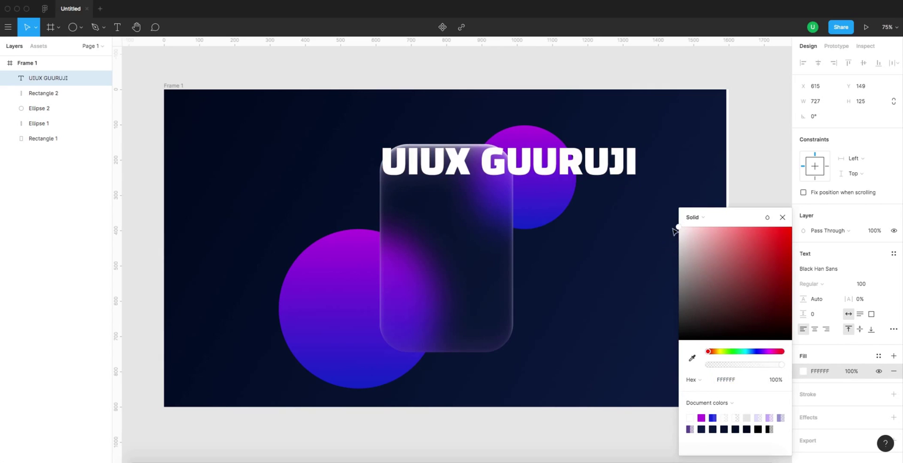
{"action": "left_click", "coordinate": [782, 218]}
Step: Set the text's font to Bebas Neue and its layer blend mode to Overlay
{"action": "left_click", "coordinate": [822, 271]}
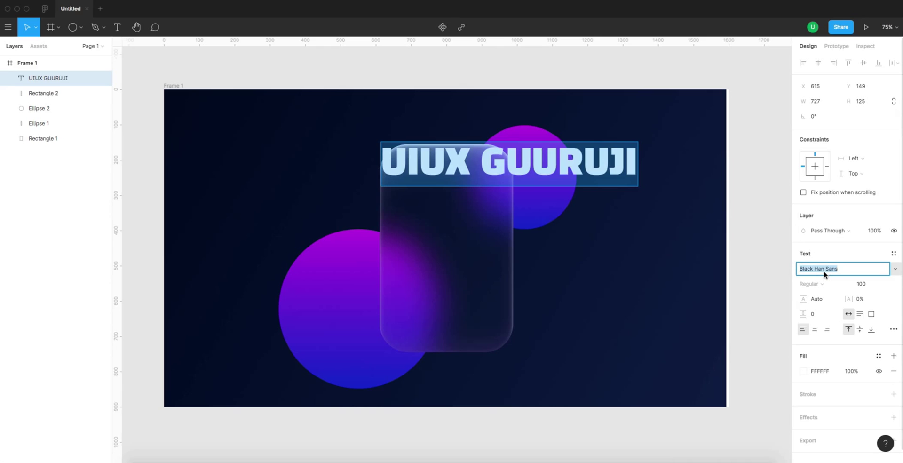
{"action": "type", "text": "Bebas Neue"}
{"action": "key", "text": "Return"}
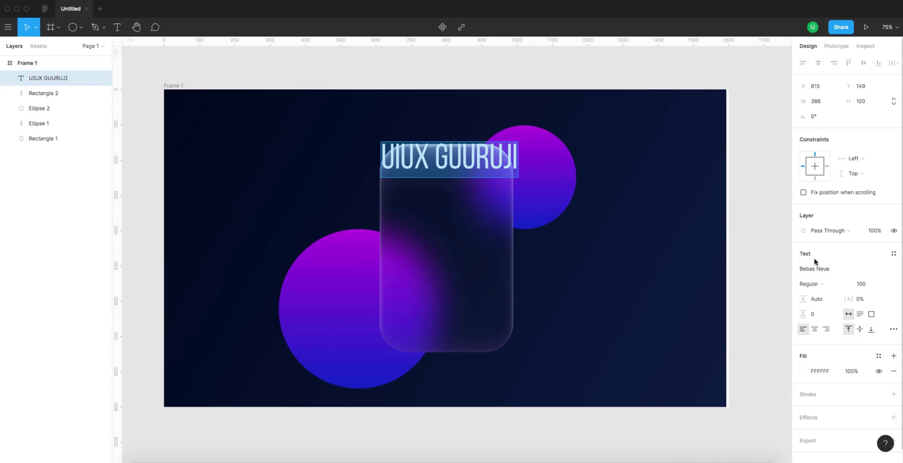
{"action": "left_click", "coordinate": [848, 232]}
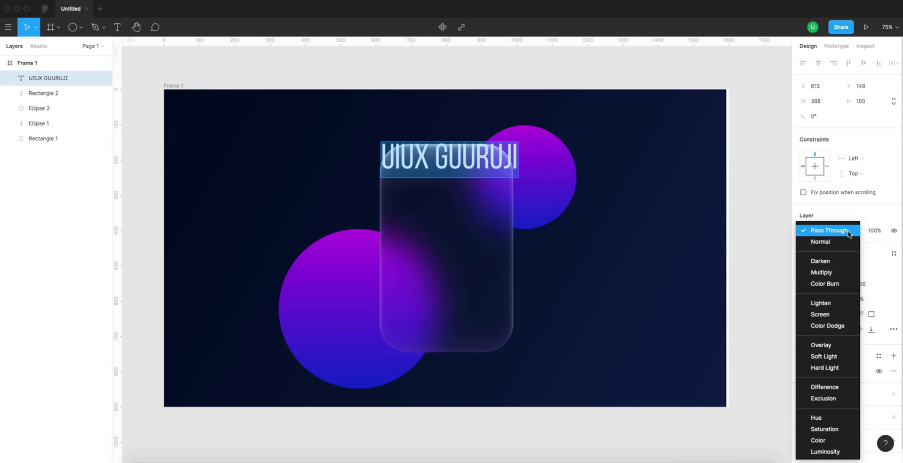
{"action": "left_click", "coordinate": [827, 346]}
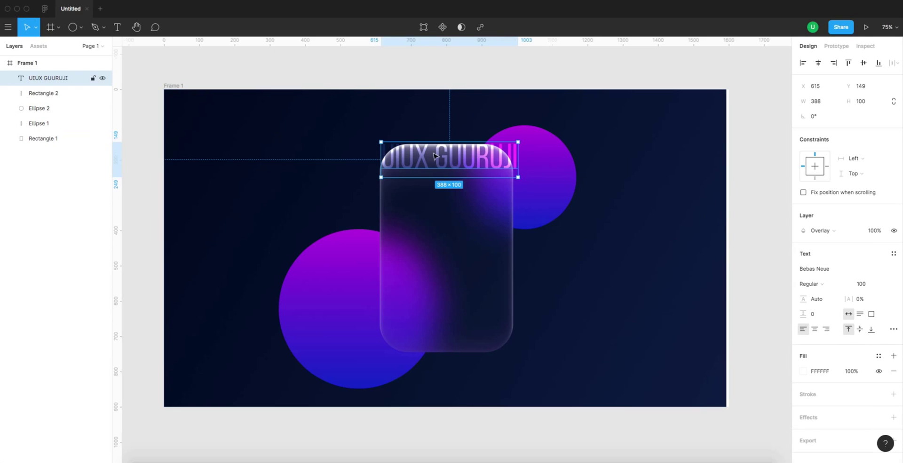
Step: Set the text size to 70, place the text in the card's upper part at X 661, Y 264 and deselect it
{"action": "left_click_drag", "start_coordinate": [466, 162], "coordinate": [463, 202]}
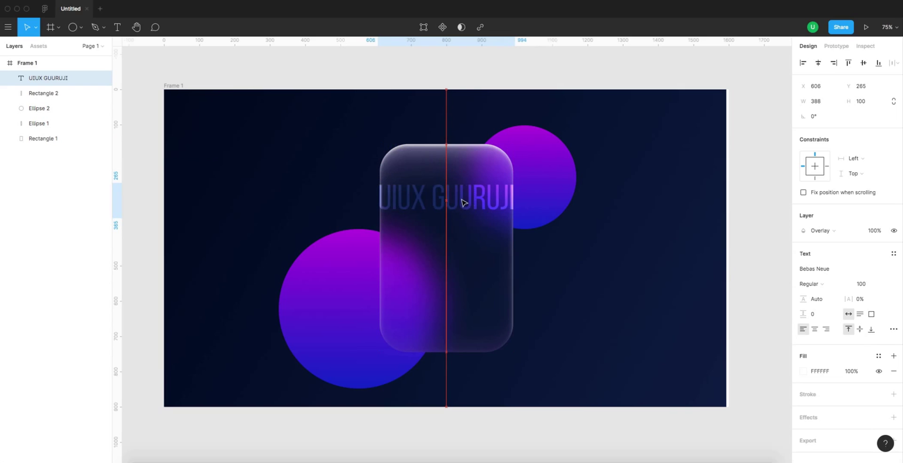
{"action": "left_click", "coordinate": [865, 284]}
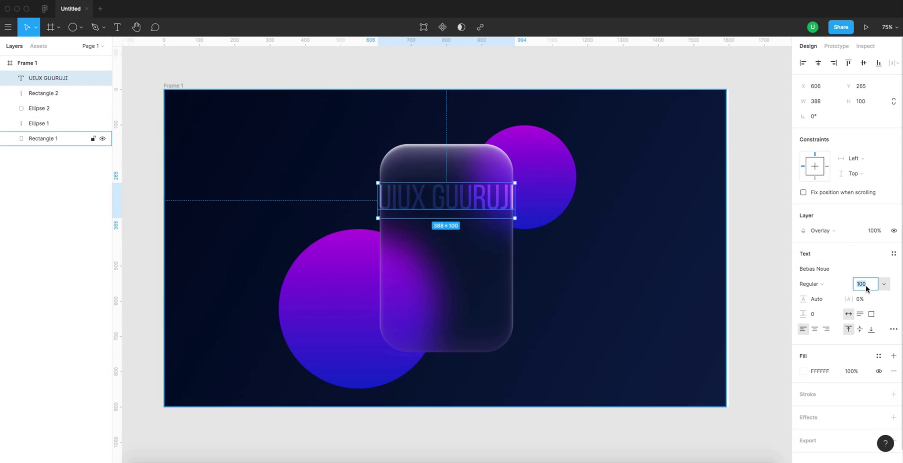
{"action": "type", "text": "70"}
{"action": "key", "text": "Return"}
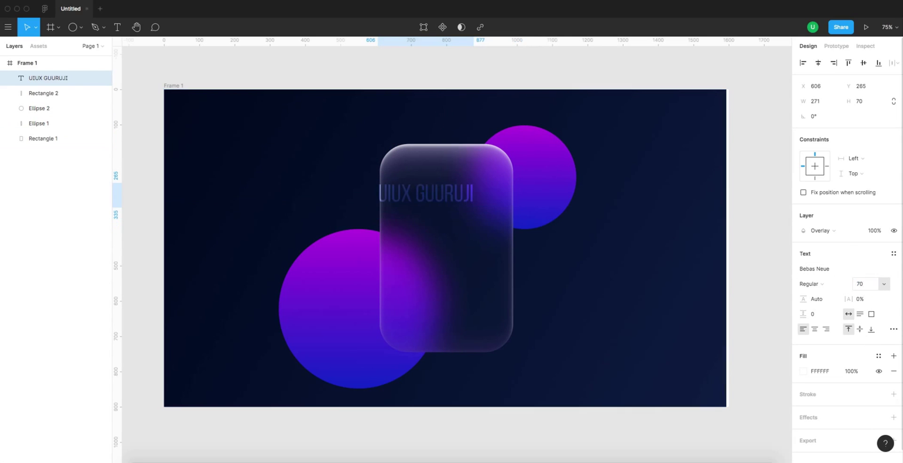
{"action": "left_click", "coordinate": [459, 197]}
{"action": "left_click_drag", "start_coordinate": [459, 198], "coordinate": [472, 199]}
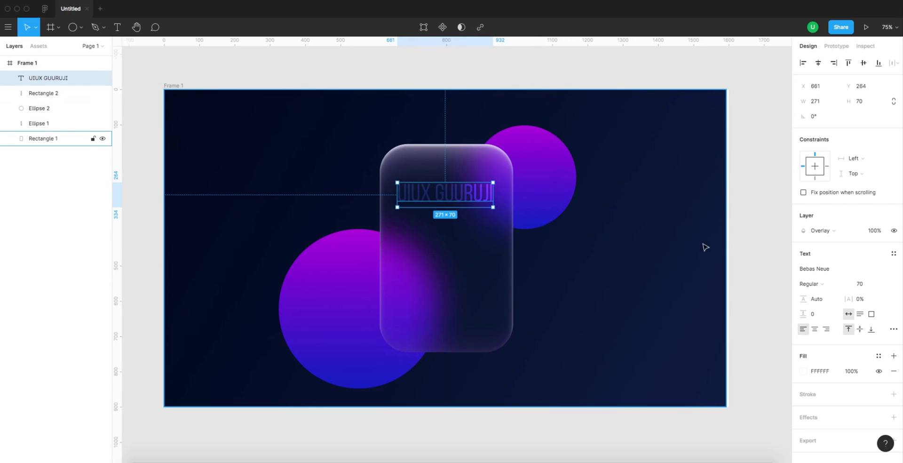
{"action": "left_click", "coordinate": [742, 239]}
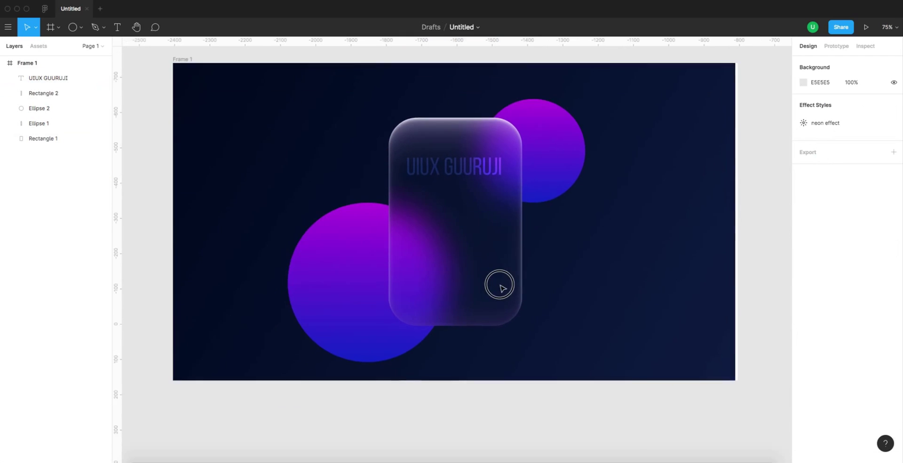